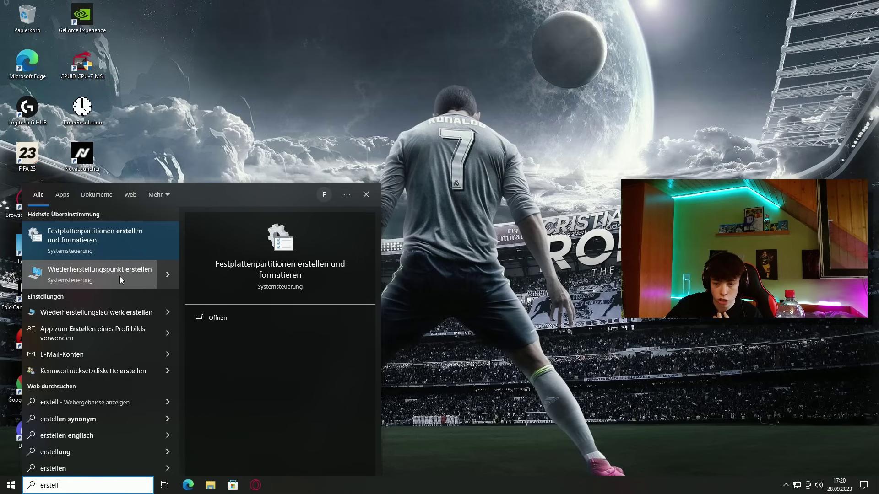
- Open the system protection settings for creating a restore point and move the window towards the middle of the desktop
click(92, 277)
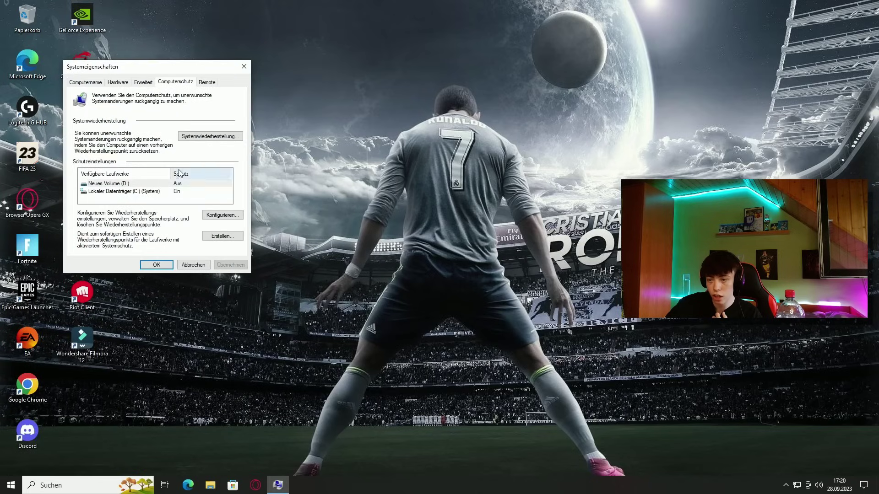
drag(192, 65, 336, 83)
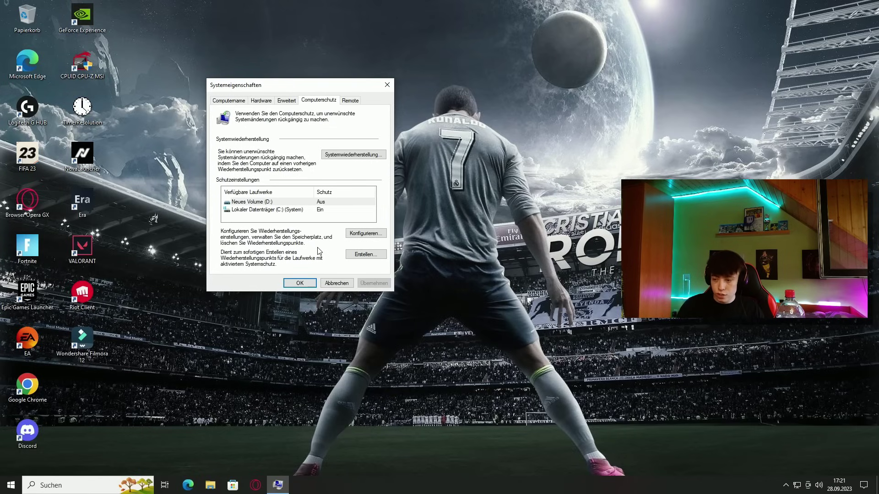
drag(315, 81, 444, 119)
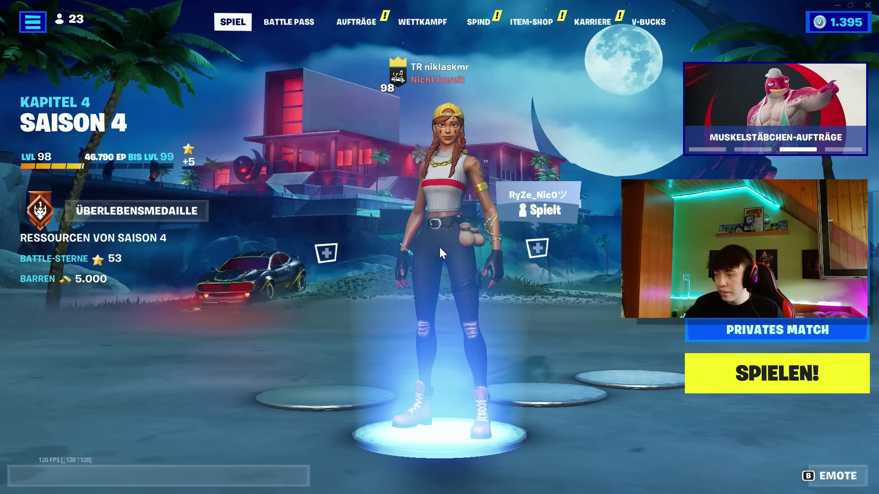
- Switch to Fortnite and open its graphics settings
click(33, 22)
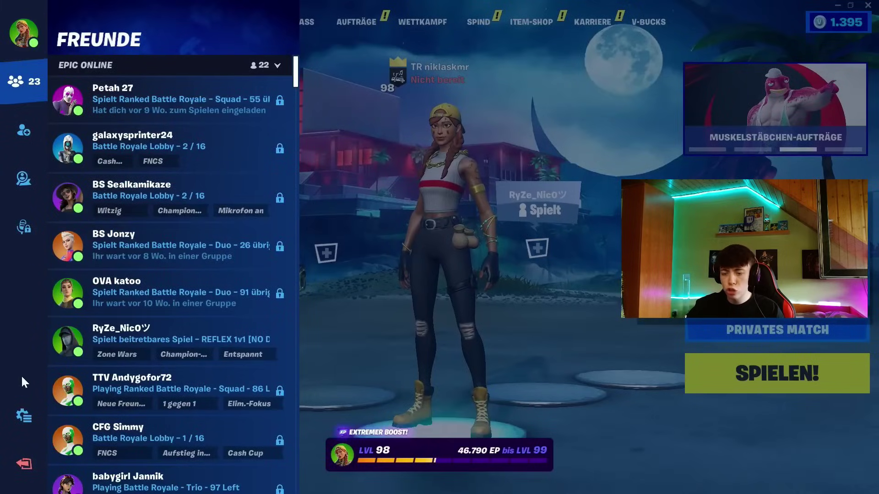
click(23, 416)
click(108, 84)
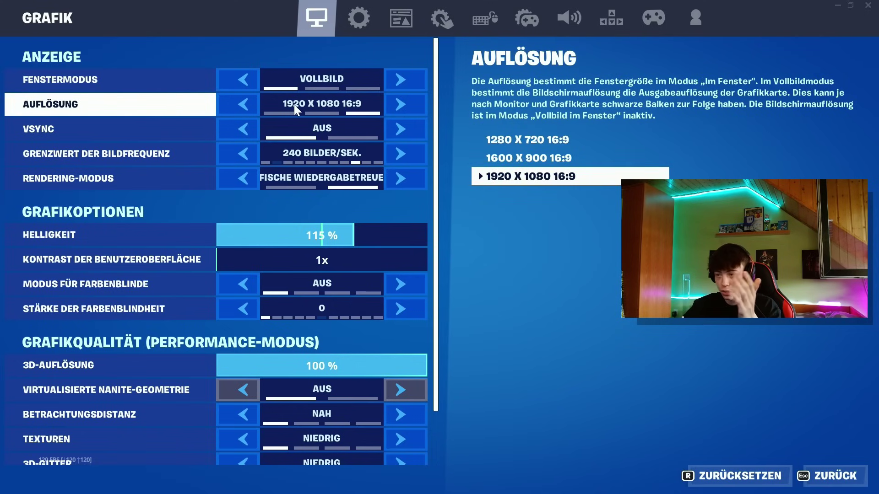
- Set the window mode to Vollbild and the resolution to 1920 x 1080 16:9, applying both settings
click(353, 81)
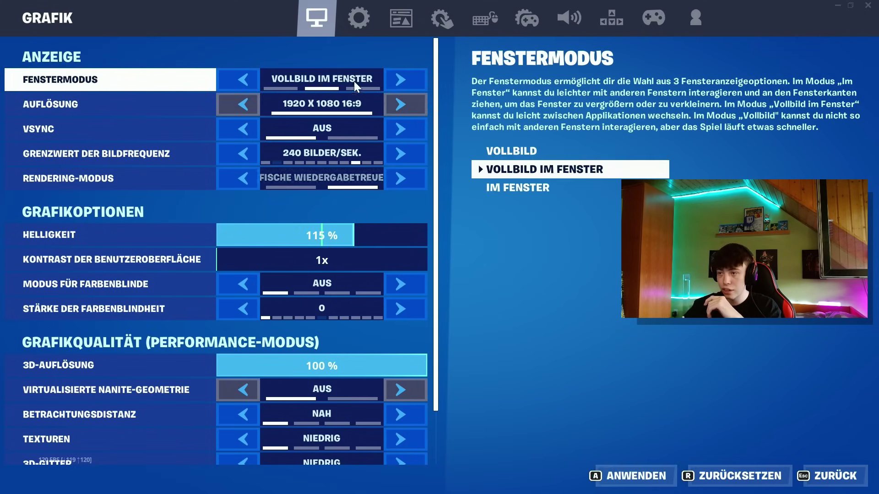
click(240, 81)
click(627, 476)
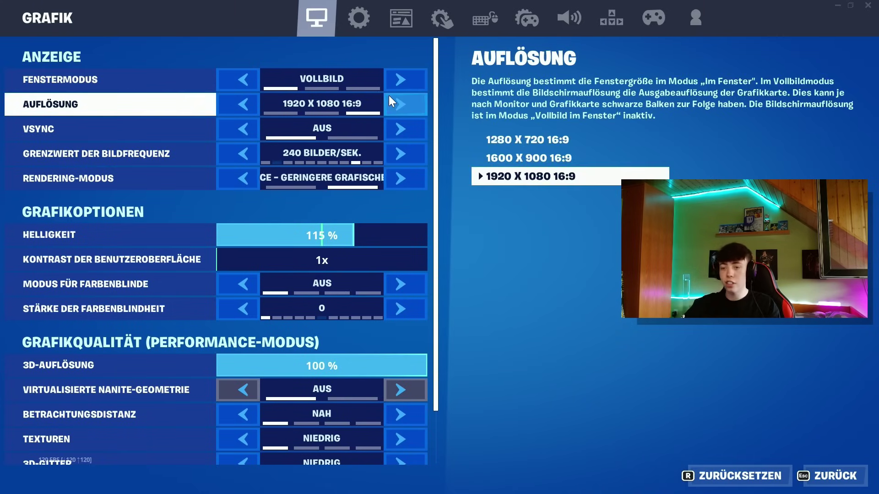
click(247, 105)
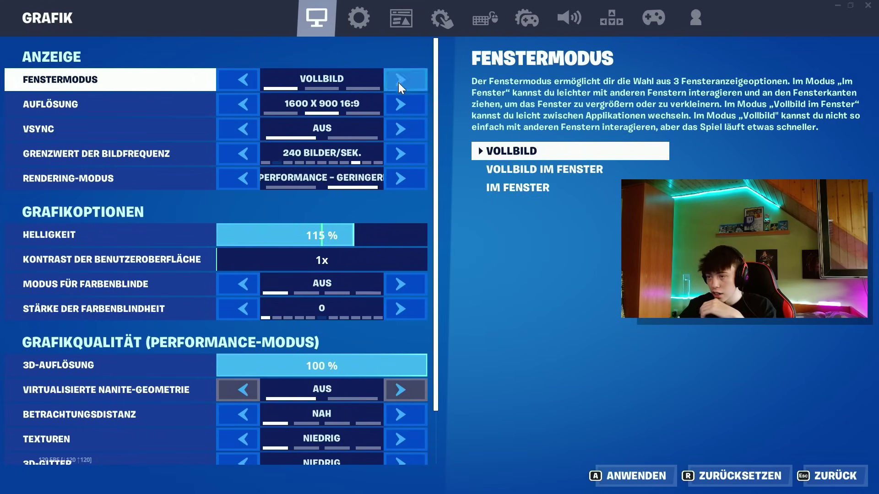
click(400, 104)
click(598, 466)
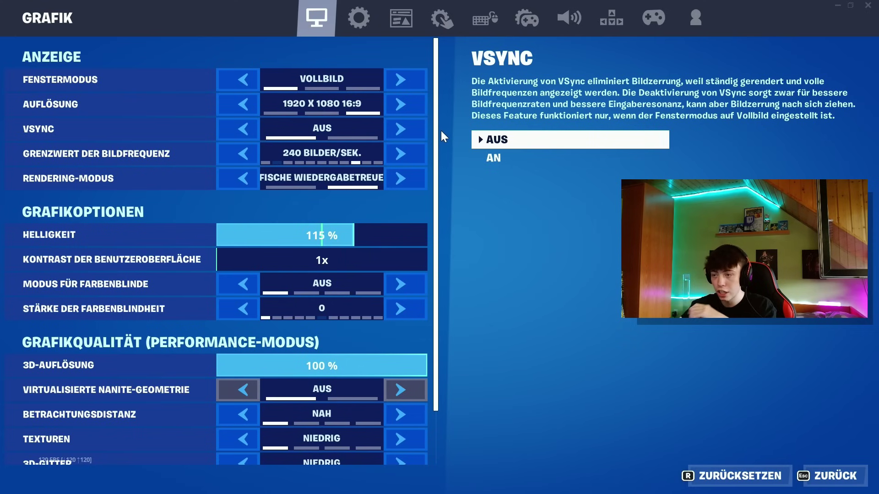
- Set the frame rate limit to 240 Bilder/Sek. and apply it
scroll(438, 136, down, 1)
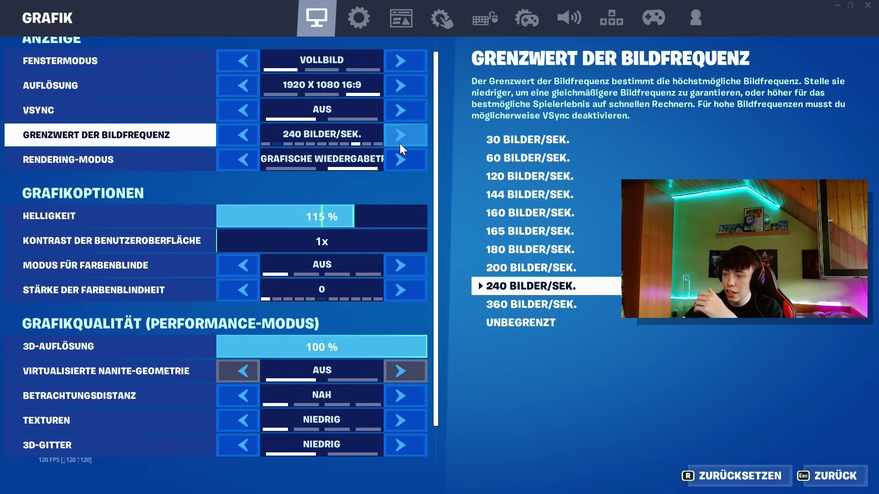
click(402, 145)
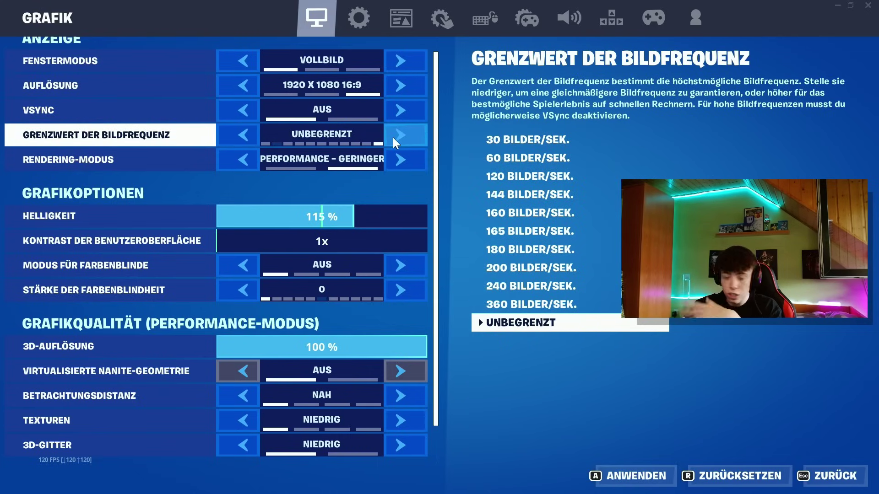
click(234, 130)
click(234, 130)
click(233, 130)
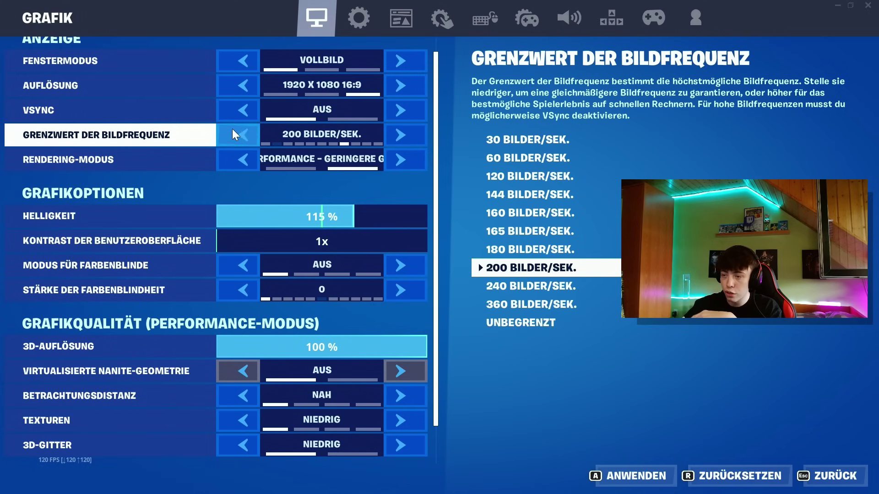
click(403, 132)
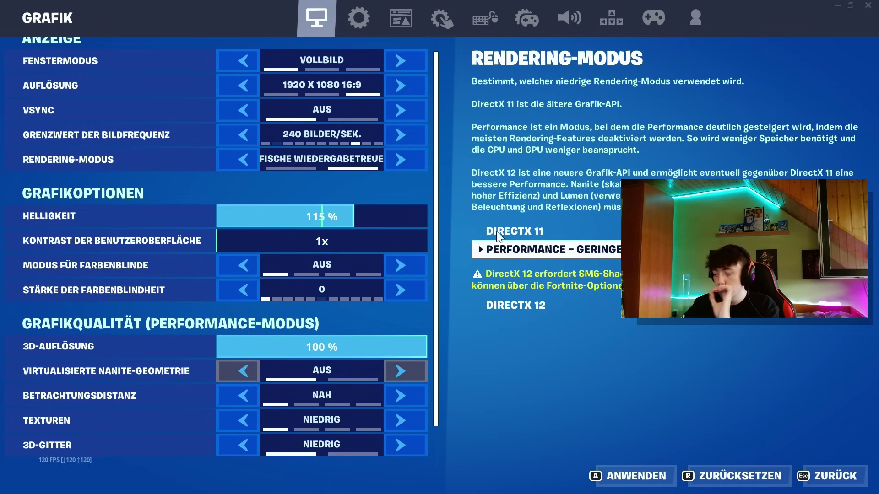
click(628, 475)
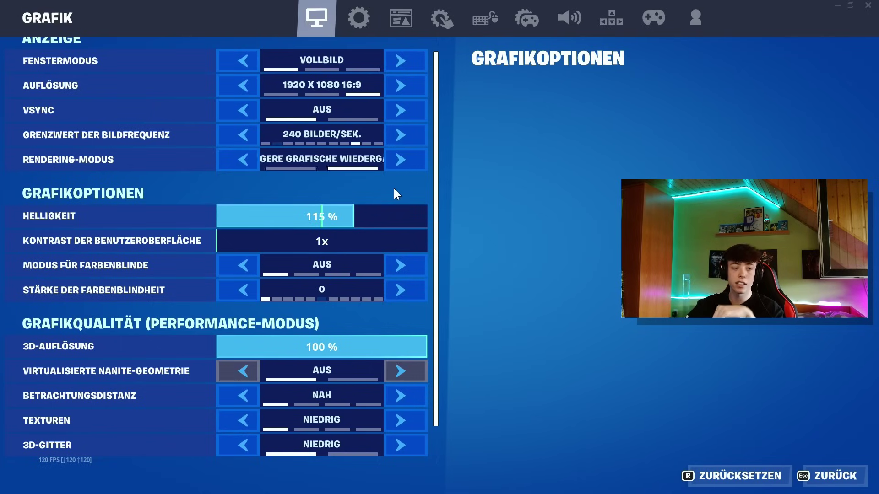
- Review the performance mode graphics quality options and the sound settings
scroll(366, 217, down, 1)
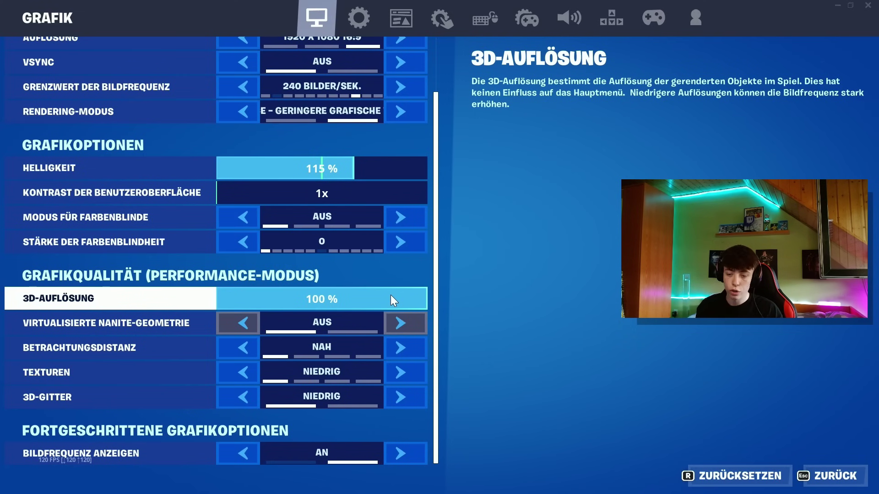
mouse_move(367, 234)
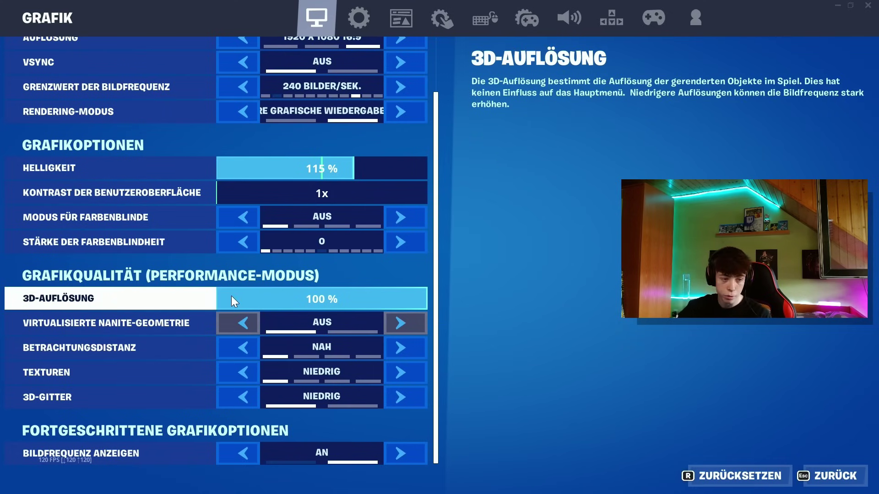
key(e)
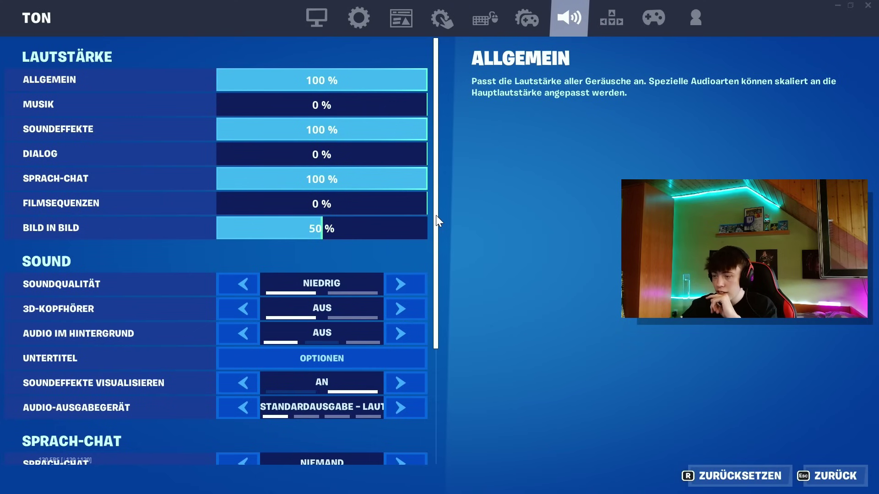
scroll(436, 215, down, 1)
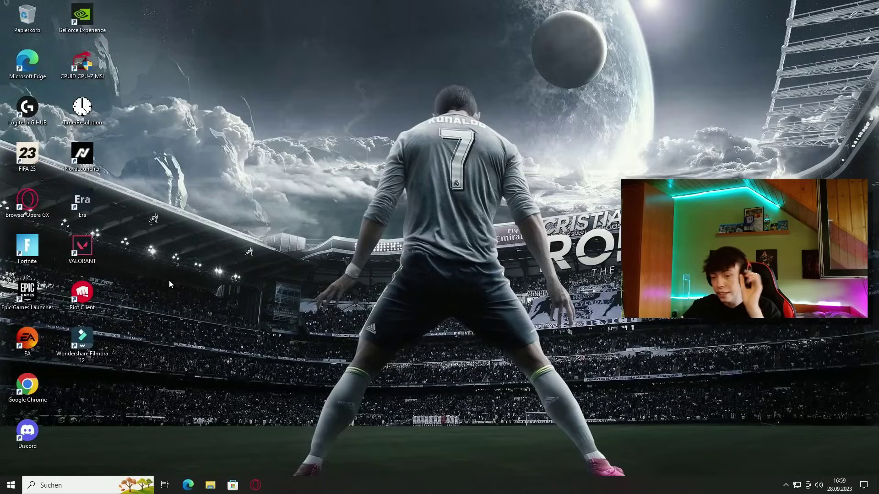
- Open Fortnite's installation options from the library of the Epic Games Launcher
double_click(40, 300)
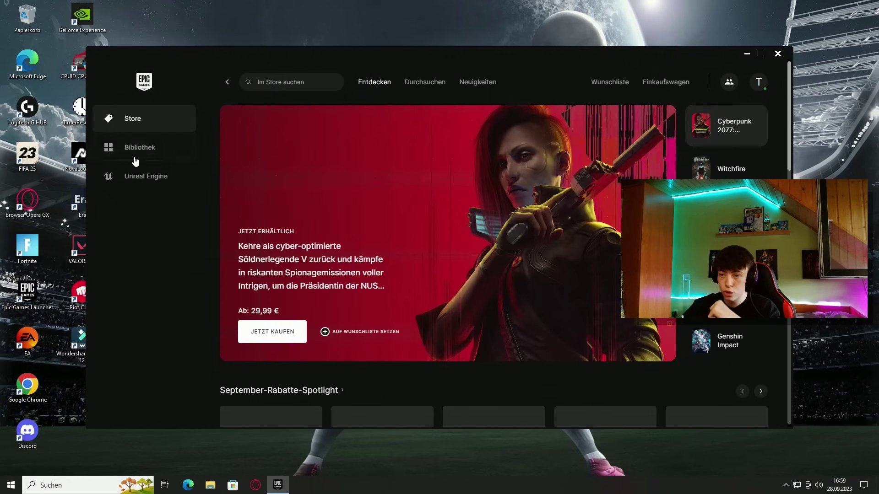
click(134, 157)
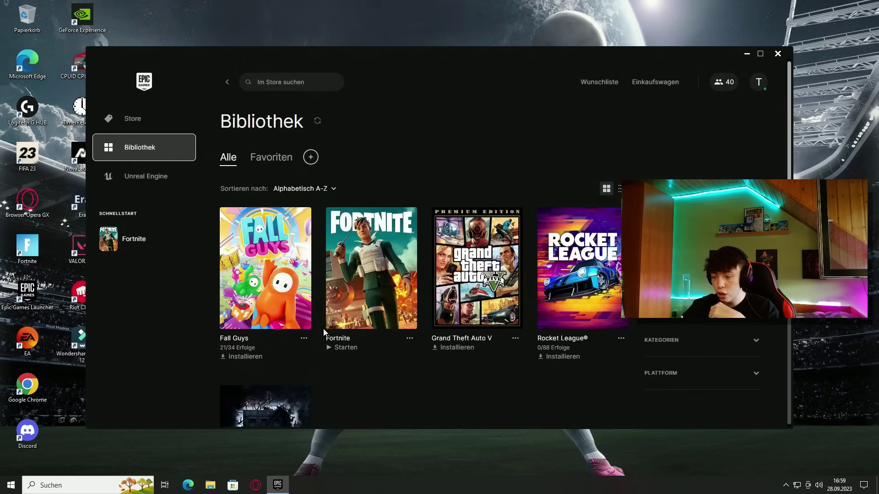
click(409, 339)
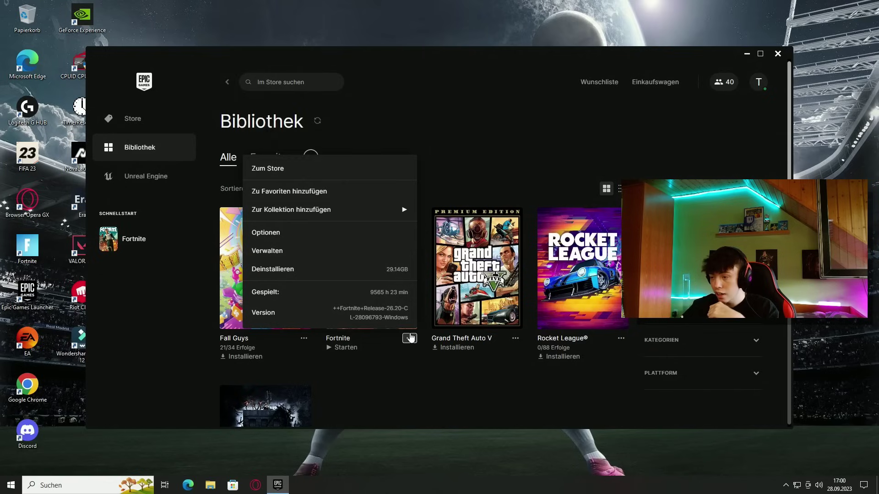
click(294, 234)
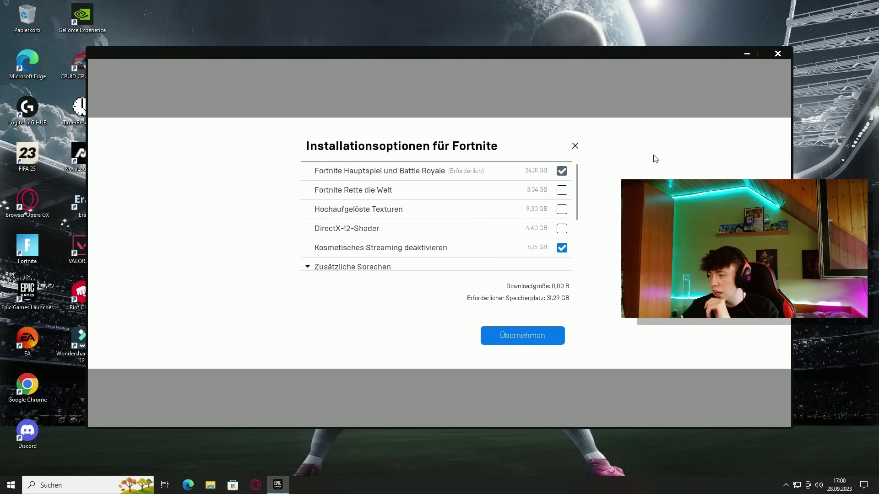
click(574, 146)
click(409, 338)
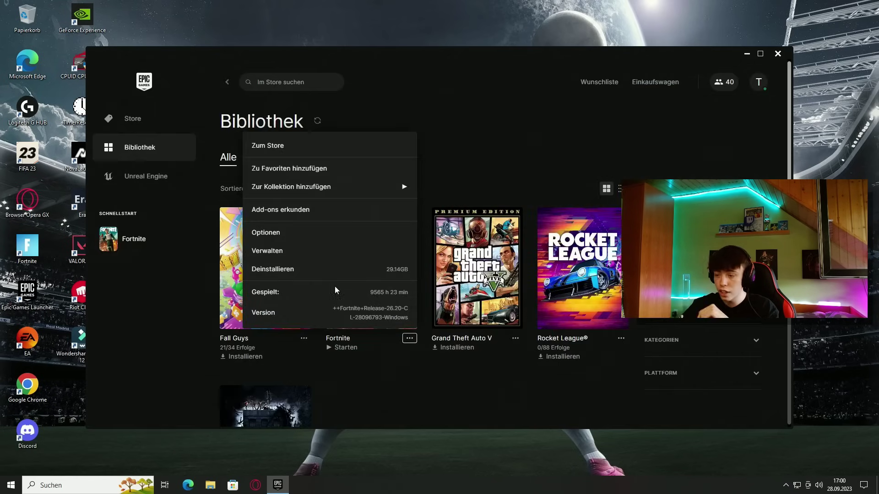
click(277, 234)
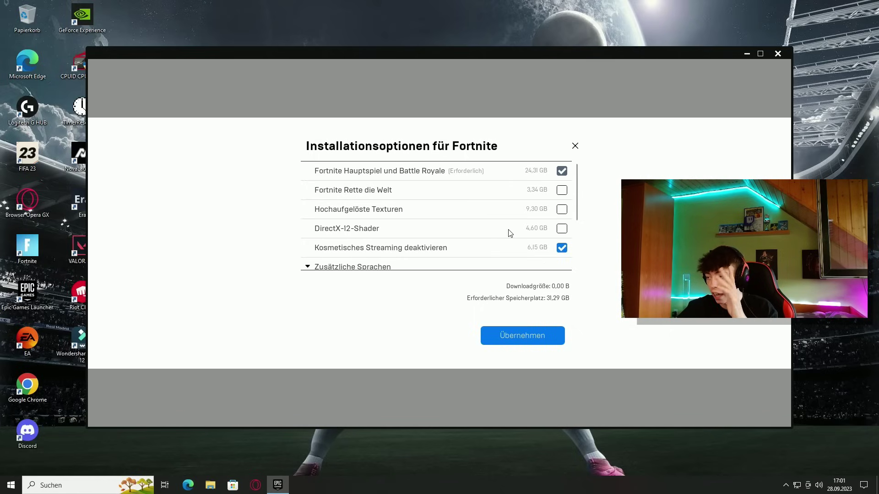
- Review Fortnite's optional components and additional languages, apply the installation options and close the launcher
scroll(497, 200, down, 1)
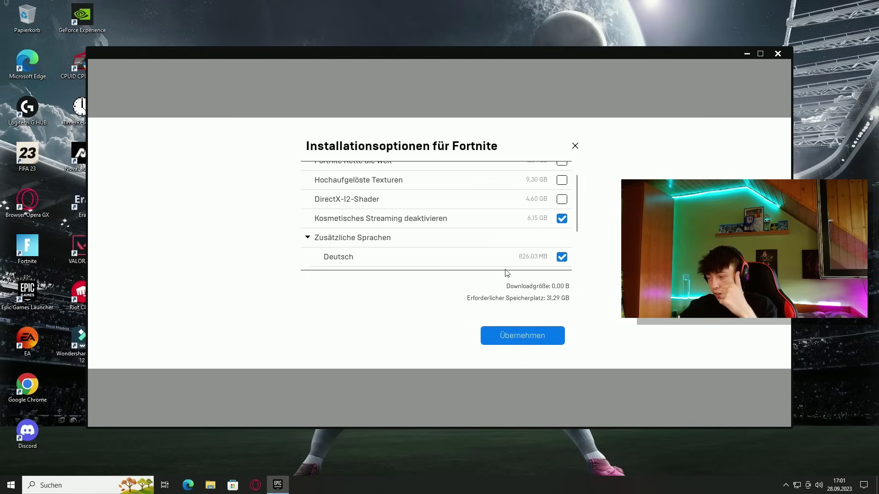
scroll(504, 226, down, 2)
scroll(499, 228, up, 3)
click(504, 338)
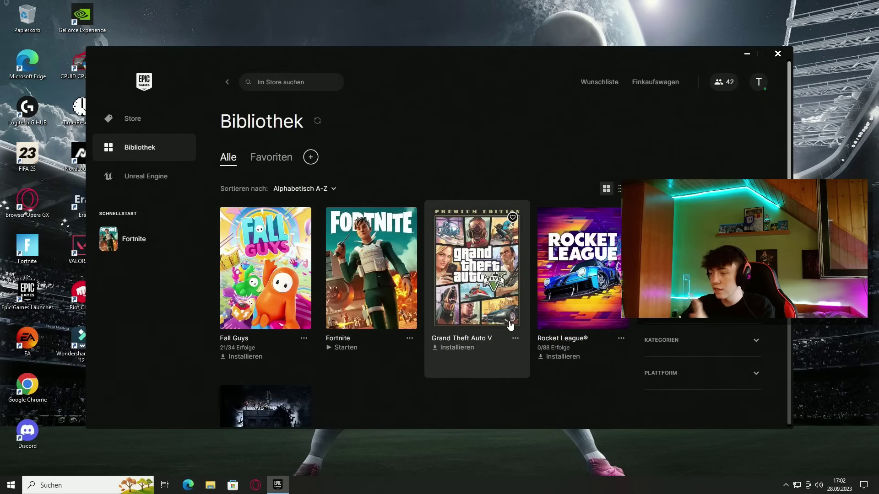
click(778, 54)
- Search Windows for "spiel", open the game mode settings and turn Spielmodus on
click(78, 484)
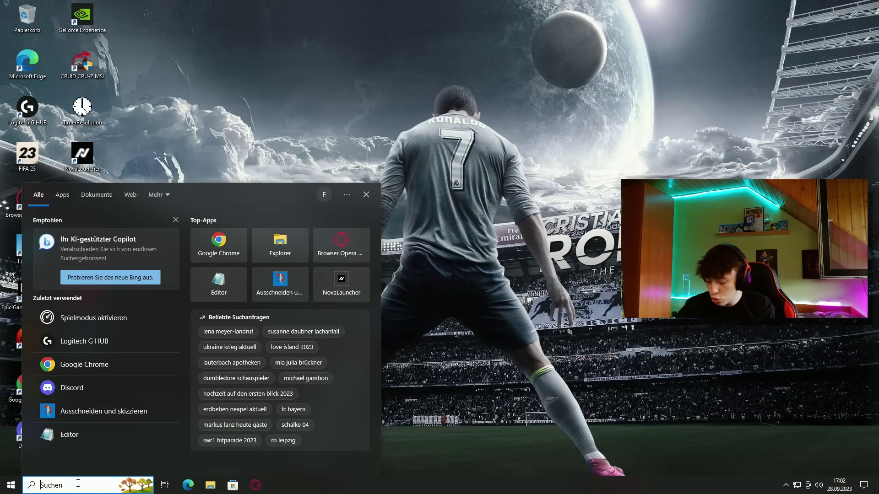
text(spiel)
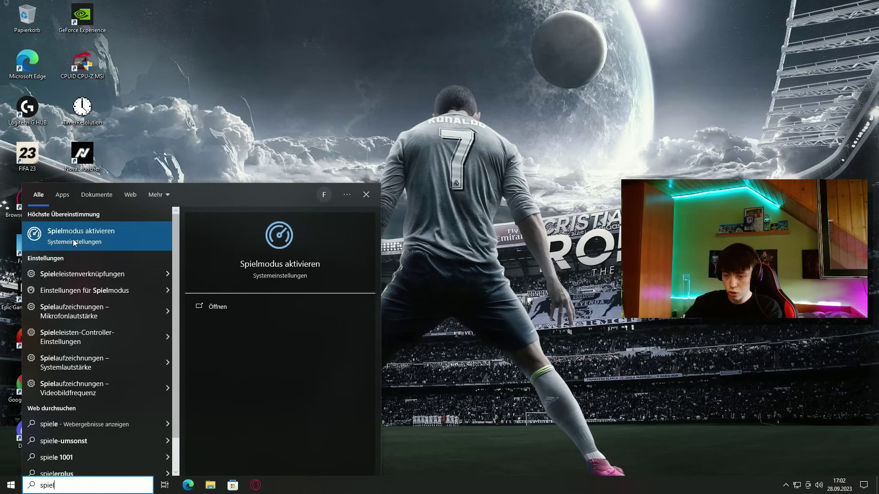
click(73, 239)
click(180, 98)
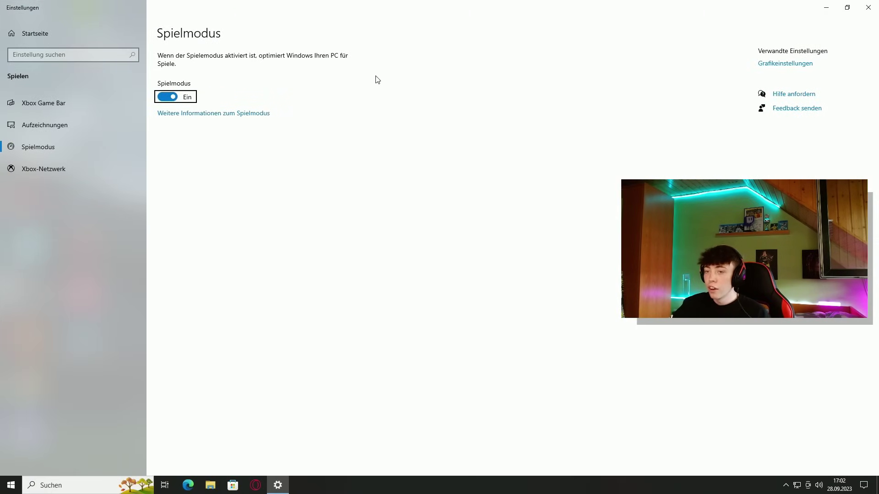
- Open the related graphics settings and browse Fortnite's Binaries\Win64 folder for the game executable
click(770, 65)
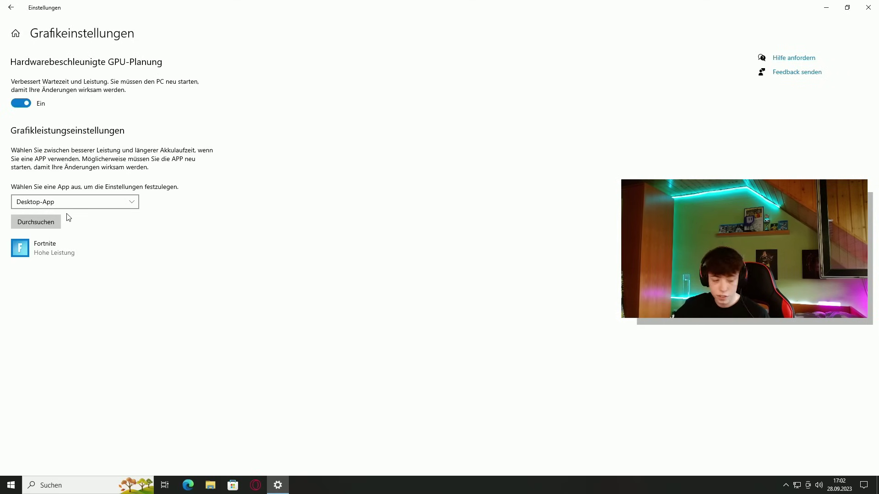
click(35, 219)
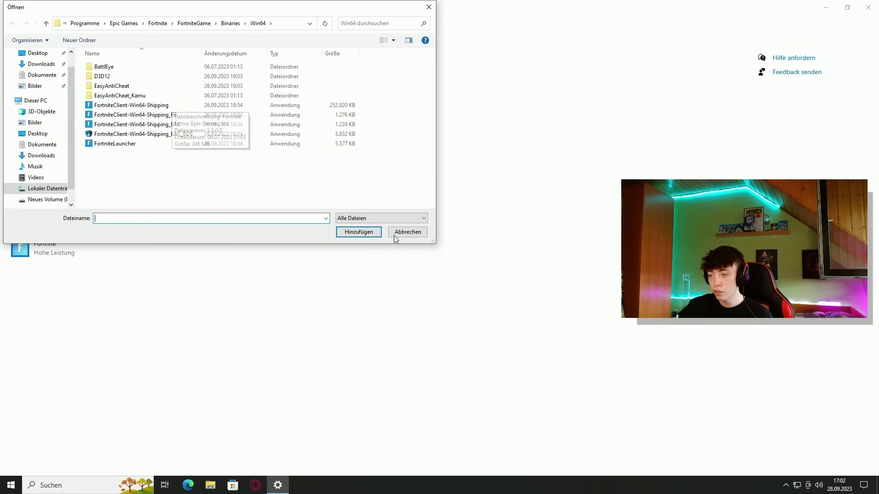
click(358, 233)
- Set Fortnite's graphics performance preference to Hohe Leistung and save it
click(77, 251)
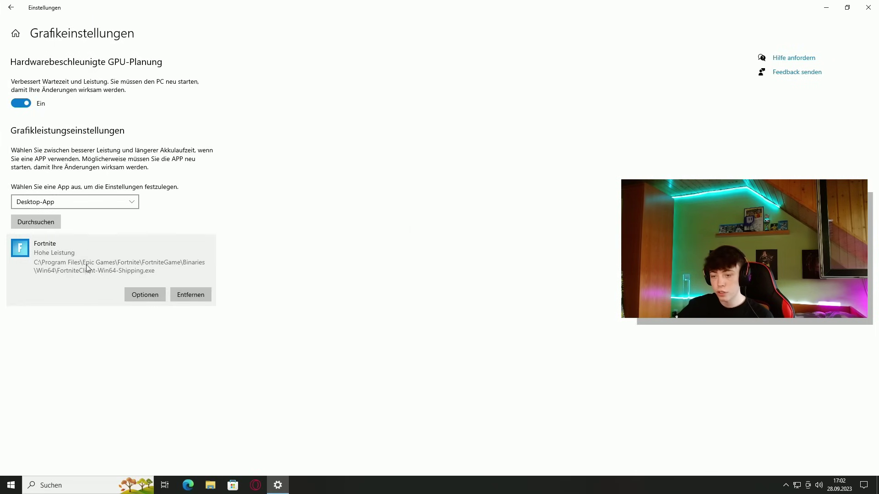
click(154, 296)
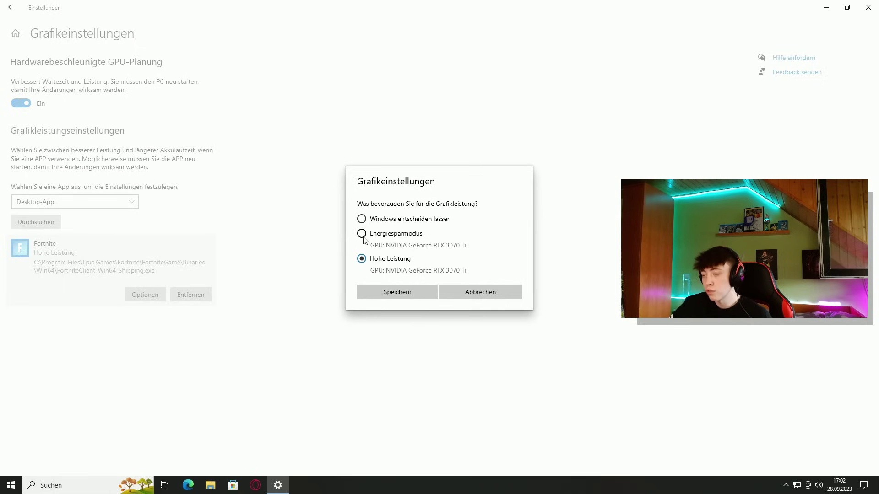
click(469, 292)
click(163, 295)
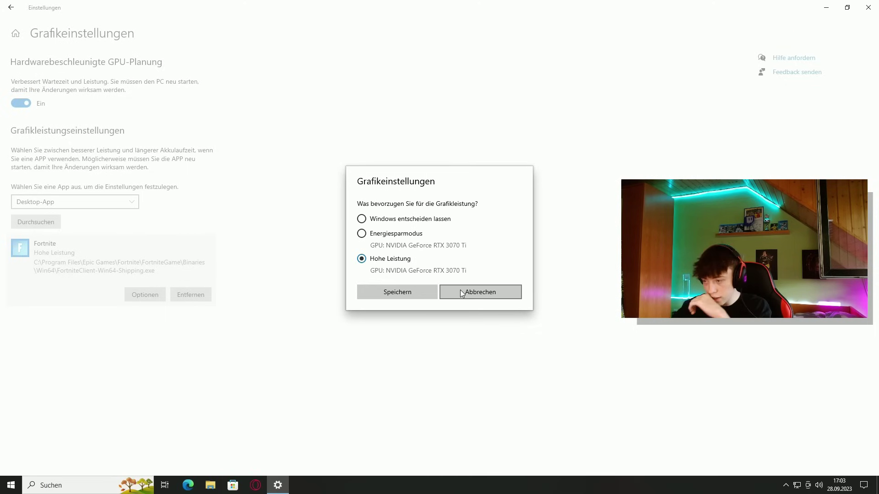
click(387, 291)
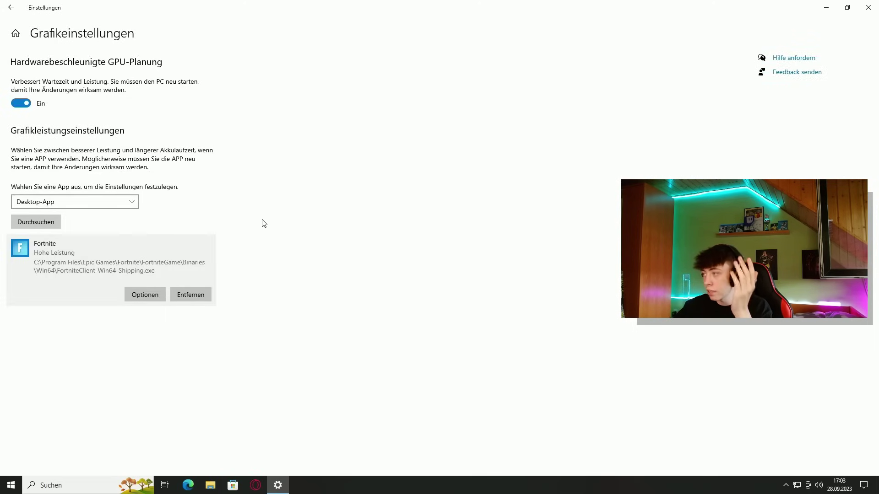
- Close the graphics settings and open the image settings with preview in NVIDIA Systemsteuerung
click(868, 7)
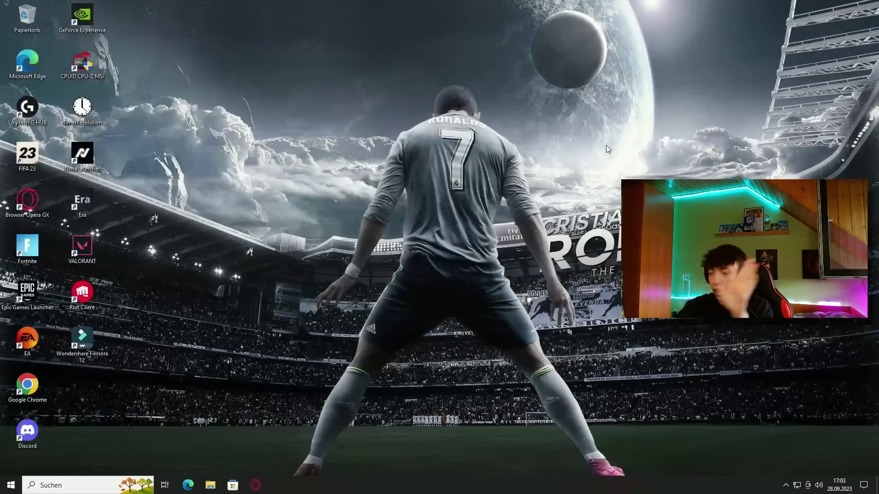
right_click(466, 186)
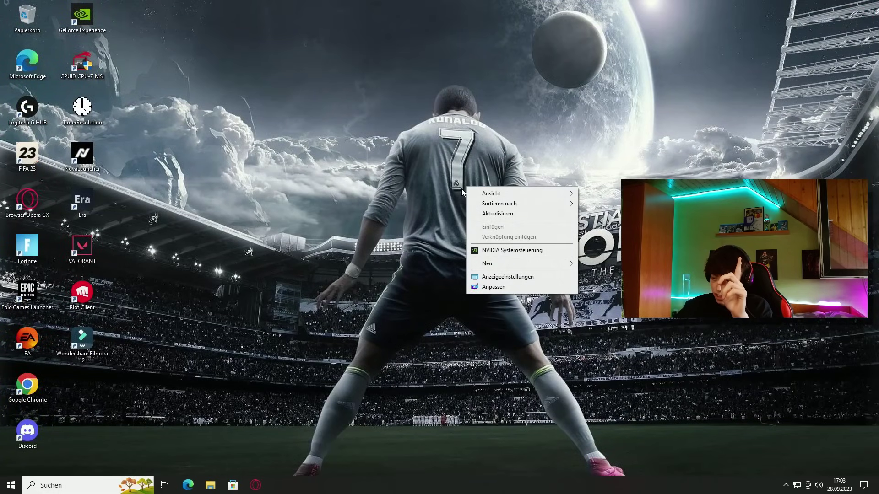
click(487, 251)
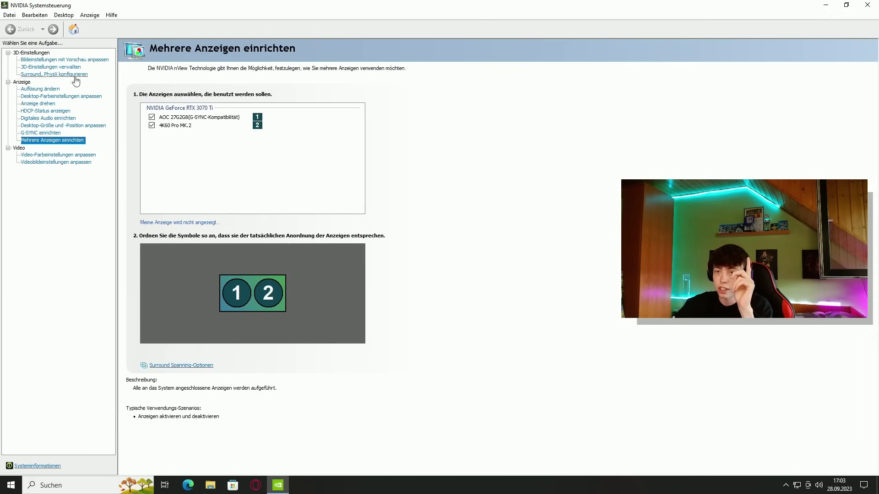
click(42, 61)
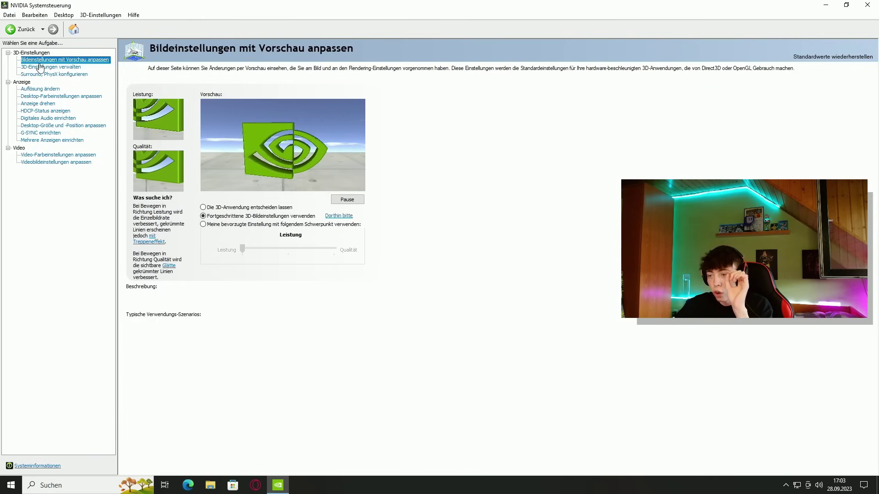
- Try the preferred-focus slider, return it to Leistung, and select Fortgeschrittene 3D-Bildeinstellungen verwenden
click(203, 224)
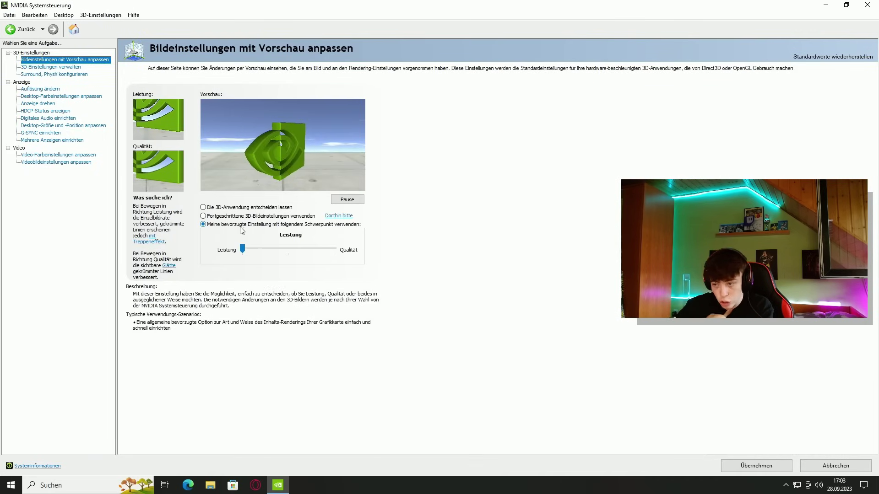
click(243, 249)
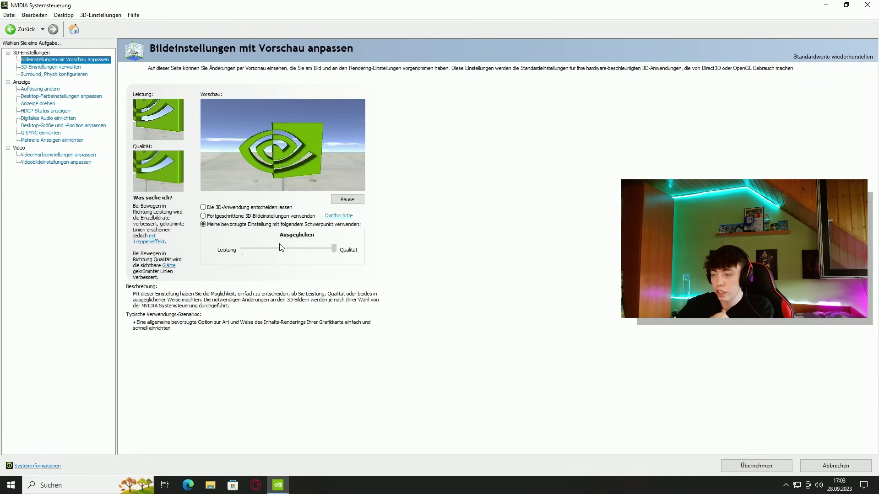
drag(247, 240, 253, 257)
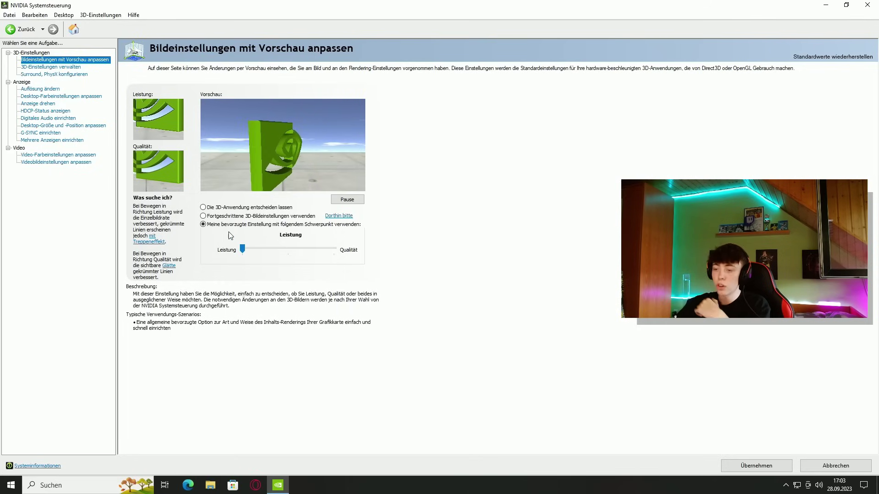
click(203, 215)
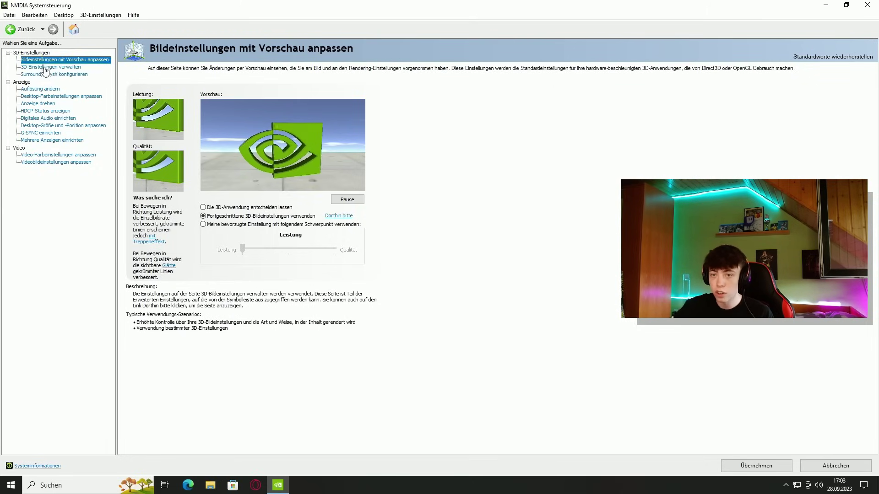
- Examine the global 3D settings and look briefly at the program-specific 3D settings
click(64, 67)
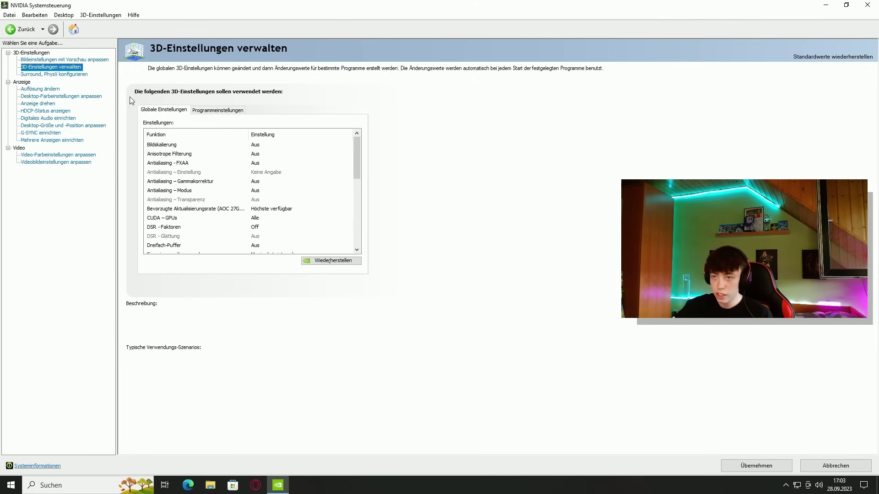
click(219, 112)
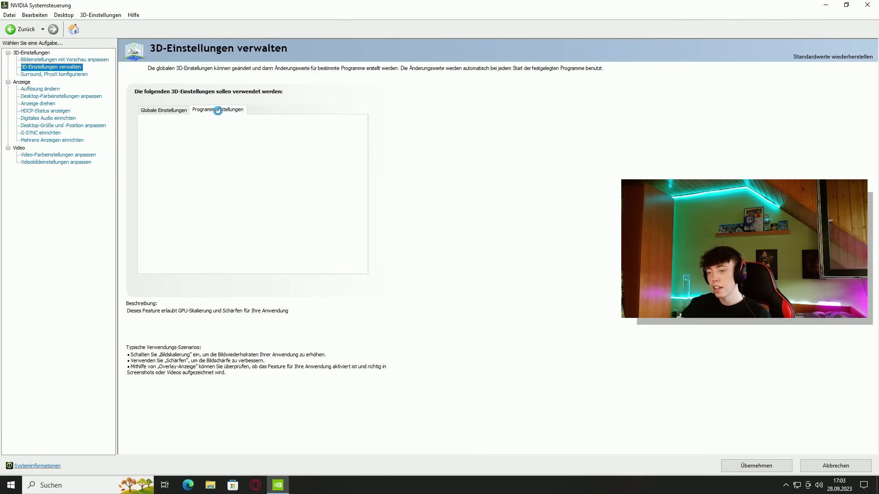
click(184, 110)
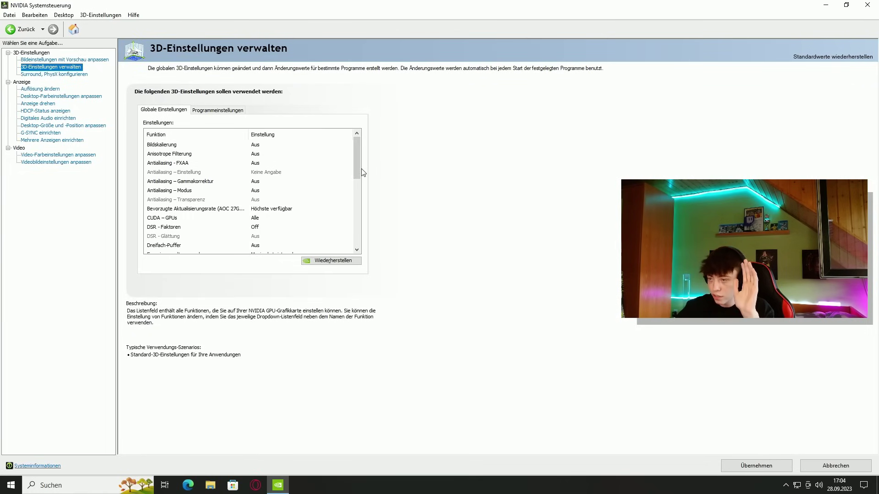
drag(360, 165, 364, 126)
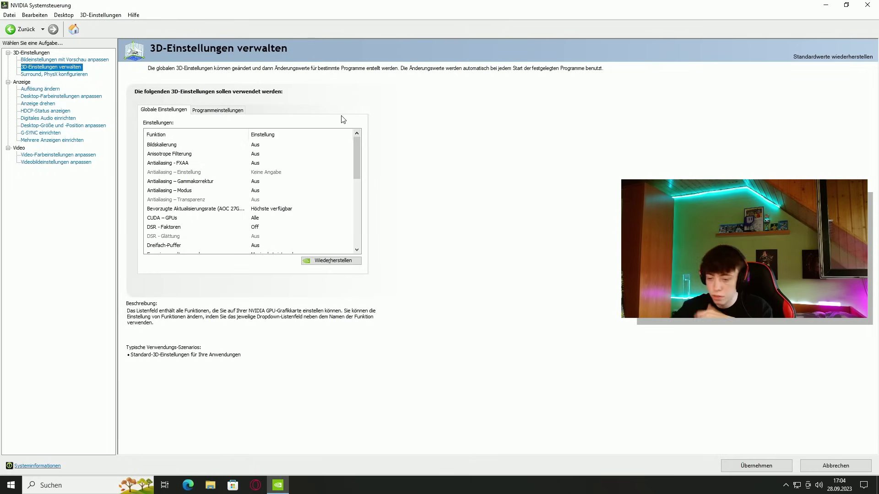
- Set the AOC monitor's refresh rate to 240 Hz and check its list of resolutions
click(32, 90)
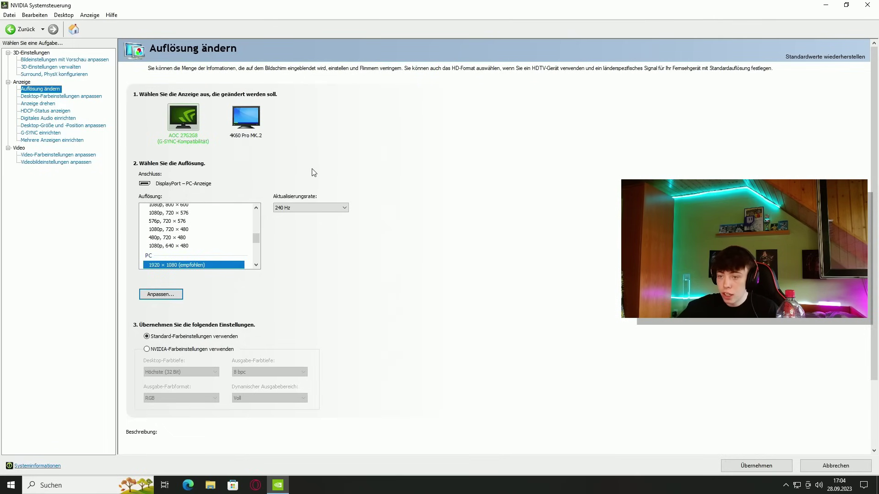
click(291, 207)
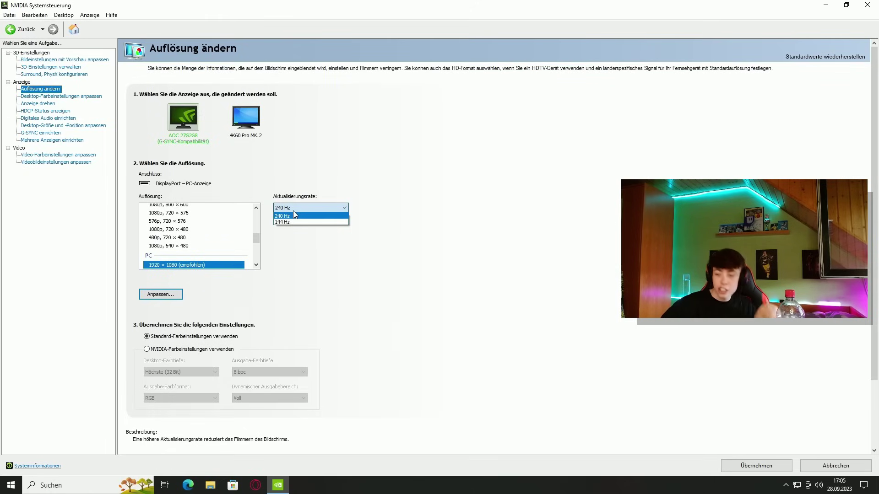
click(294, 216)
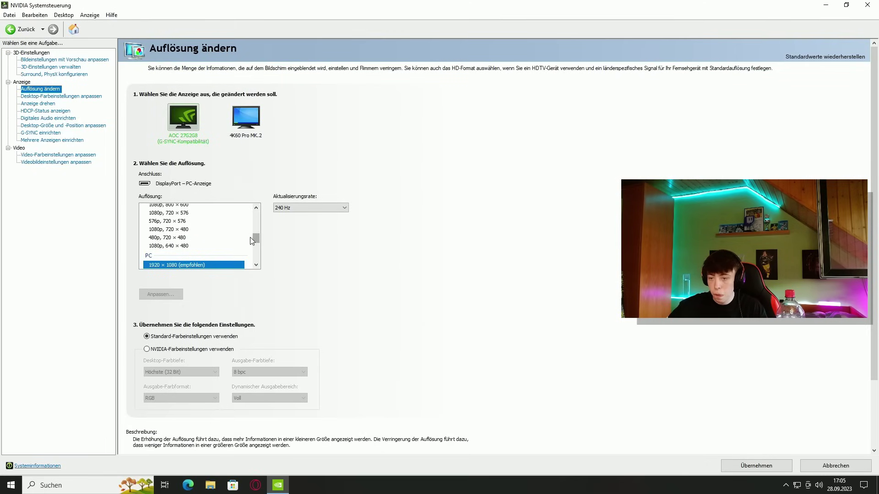
scroll(250, 248, down, 2)
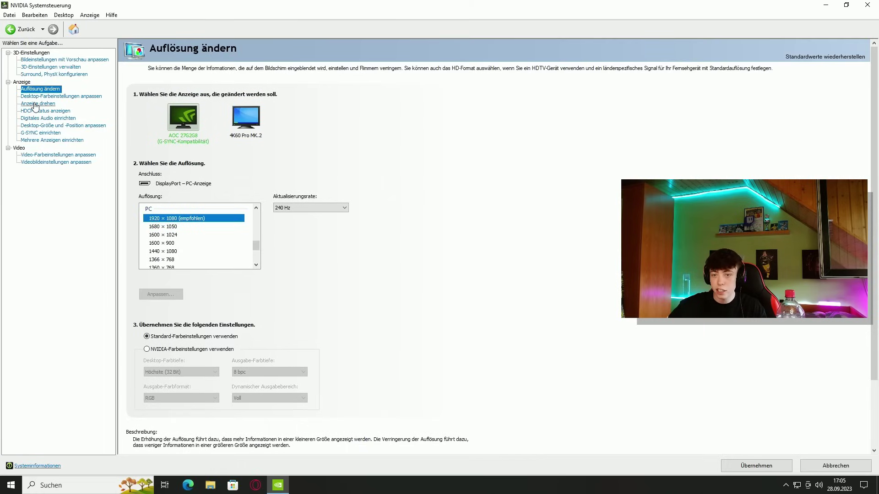
- Examine the scaling modes for desktop size and position, and close the NVIDIA control panel
click(63, 126)
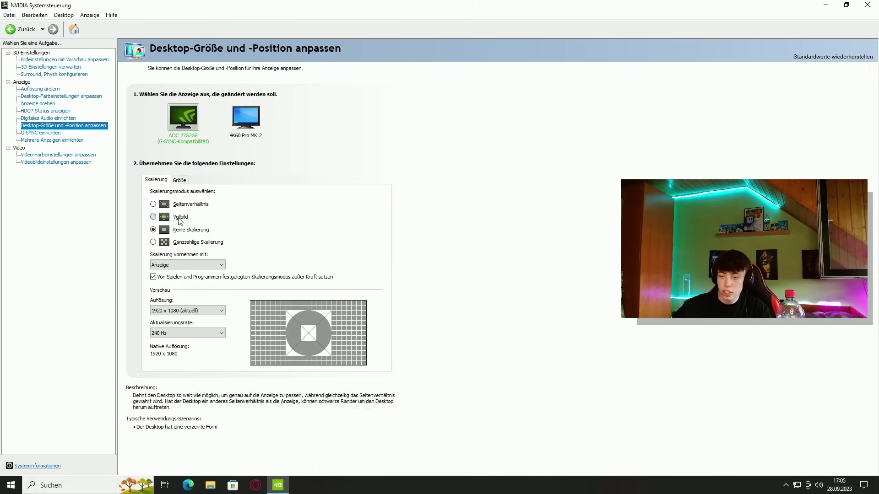
mouse_move(177, 234)
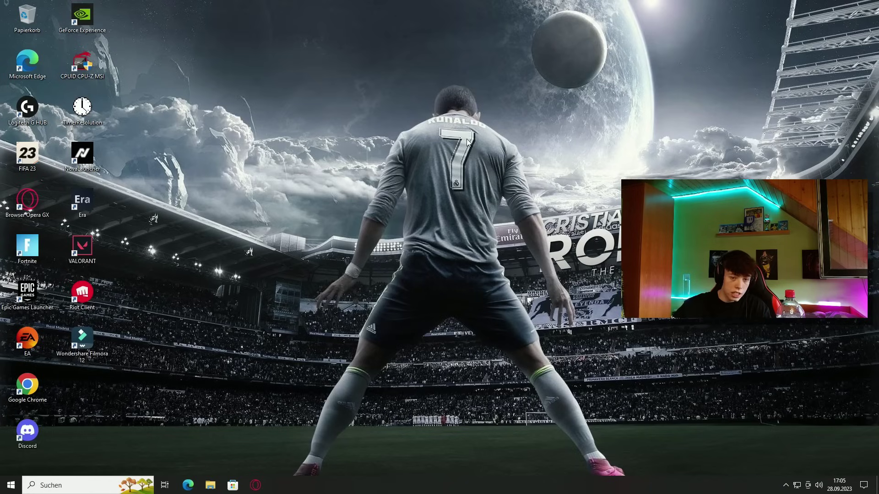
key(alt+F4)
right_click(459, 128)
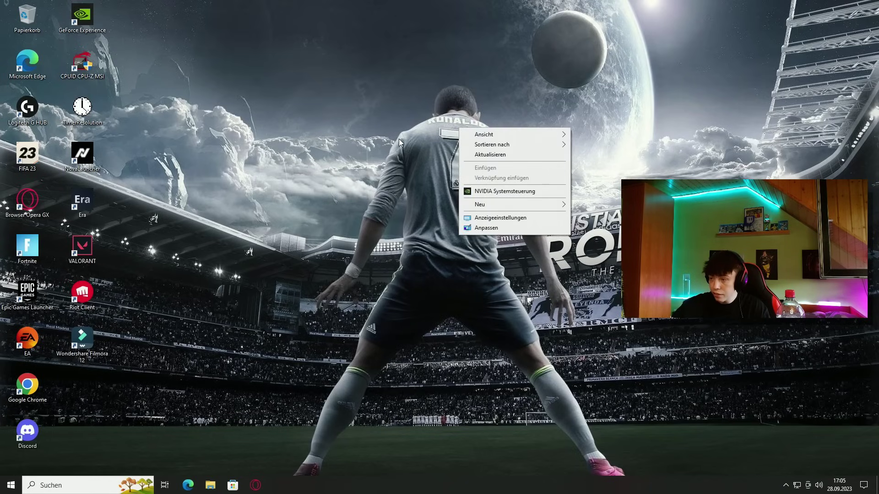
click(399, 139)
- Search Windows for "ener", open the power plan editor and look through its advanced power settings
click(118, 476)
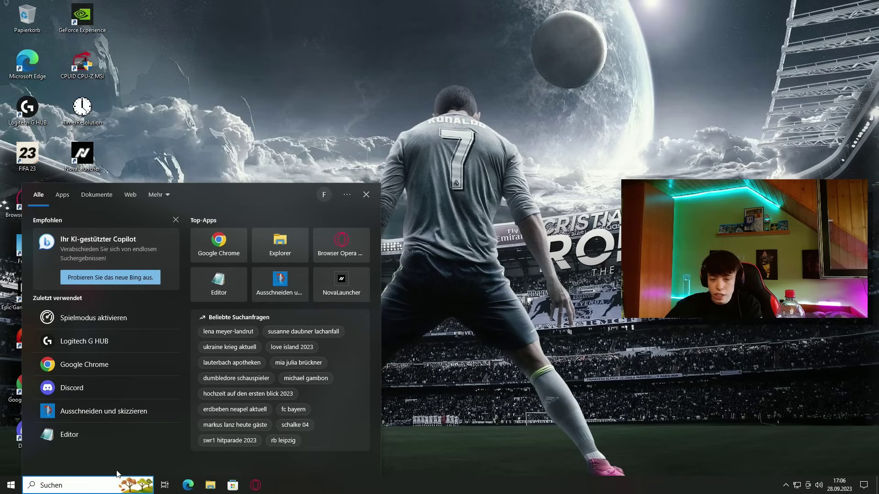
text(ener)
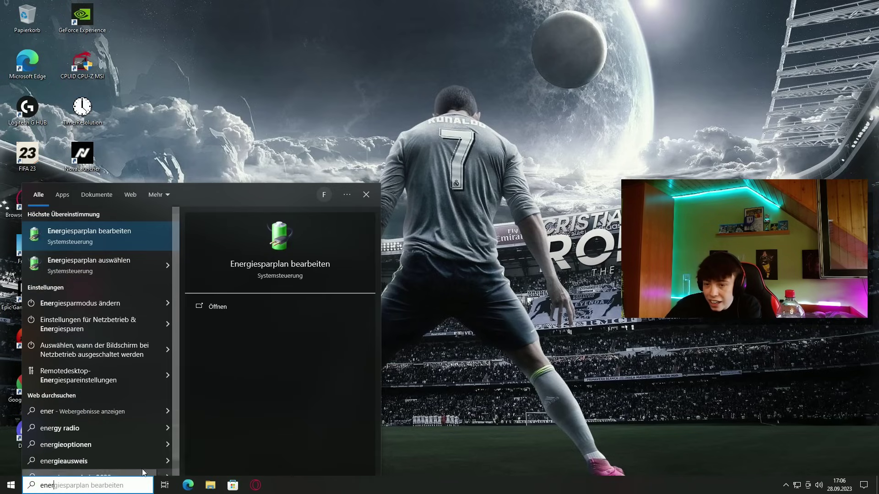
click(80, 243)
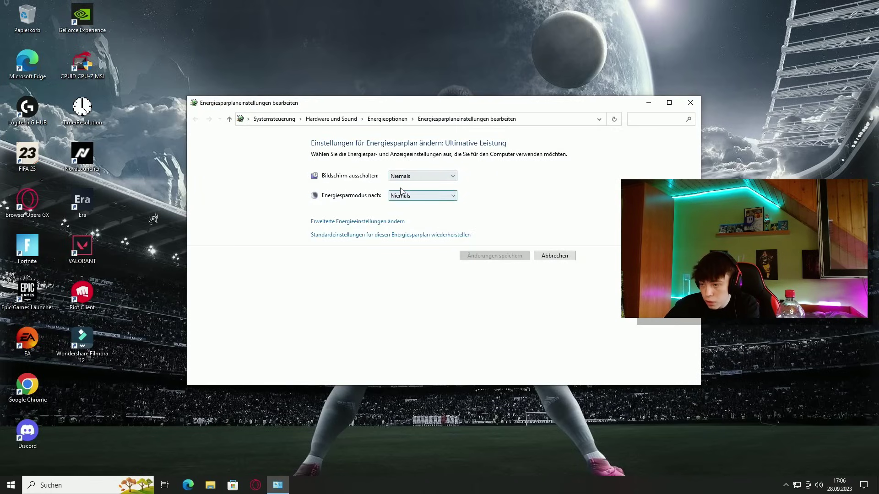
click(366, 222)
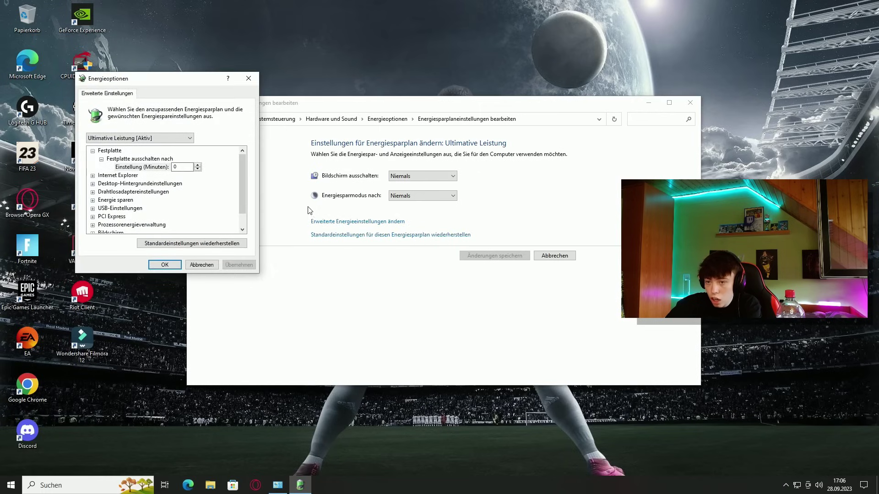
scroll(149, 180, down, 1)
scroll(148, 180, up, 1)
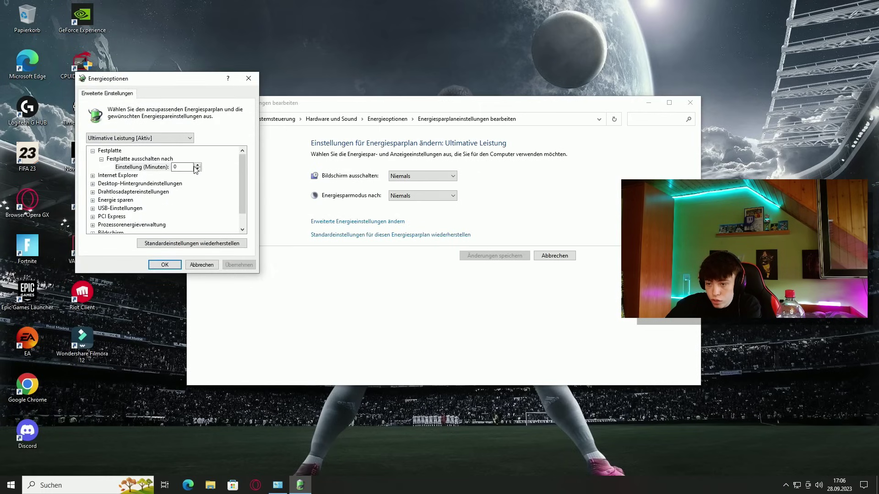
click(249, 78)
- Decline restoring the power plan's defaults, review the available power plans and close the power options
click(359, 236)
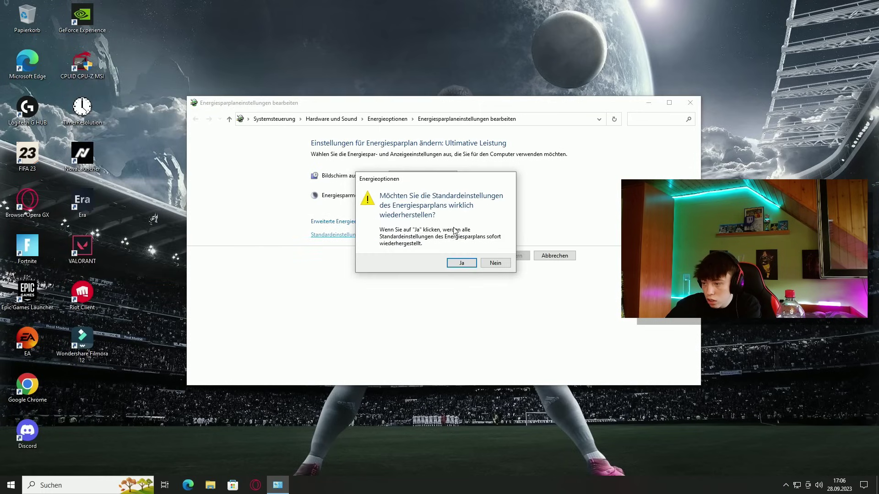
click(498, 261)
click(554, 256)
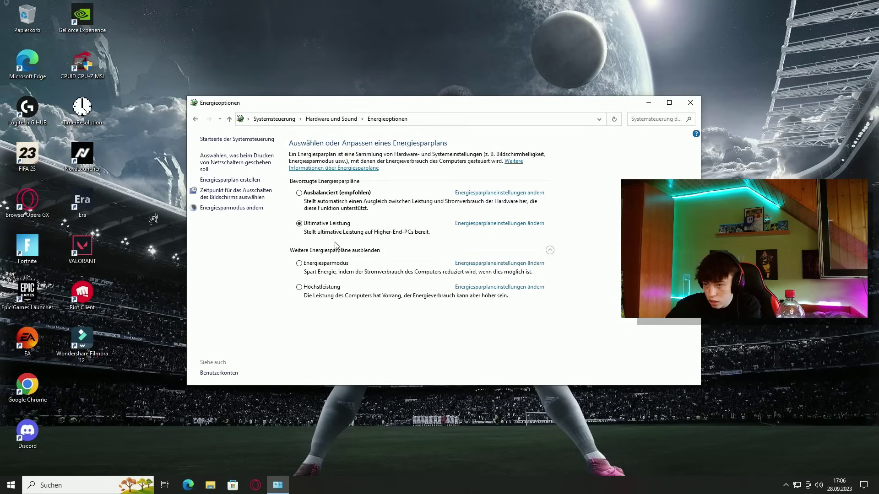
click(196, 121)
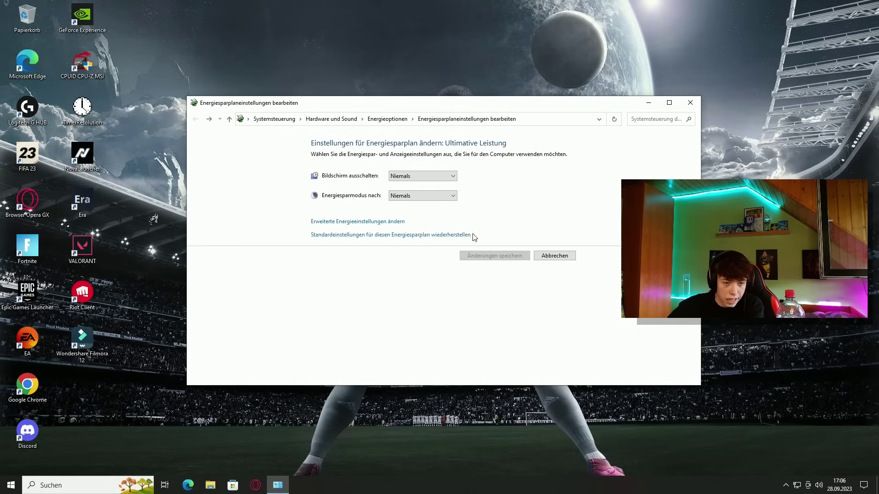
click(551, 256)
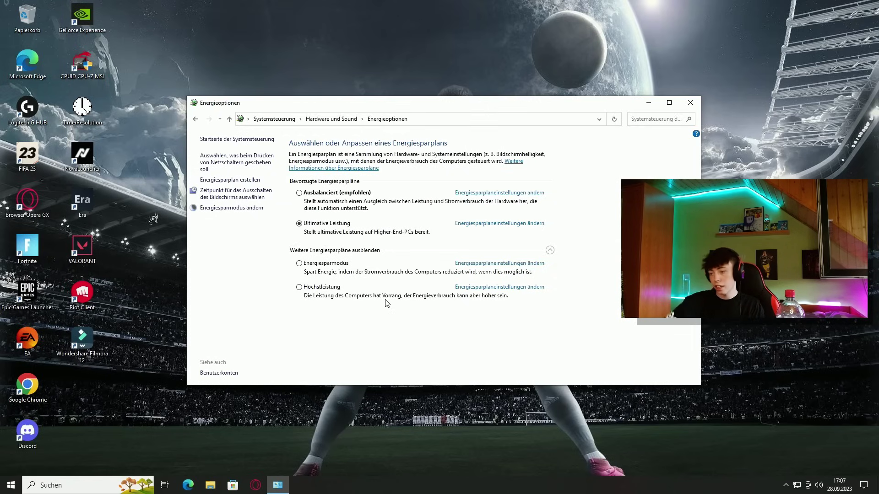
key(alt+F4)
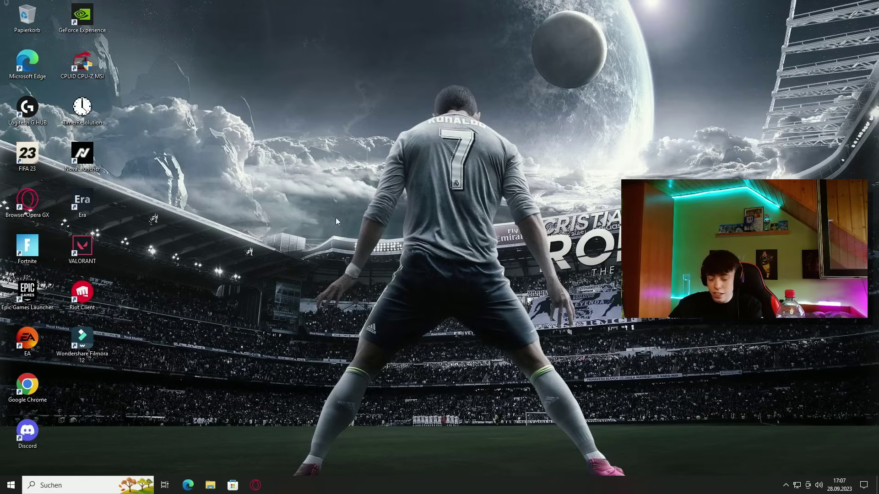
- Search Windows for "ener", review the Netzbetrieb und Energiesparmodus settings and open the additional power settings
click(97, 487)
text(ene)
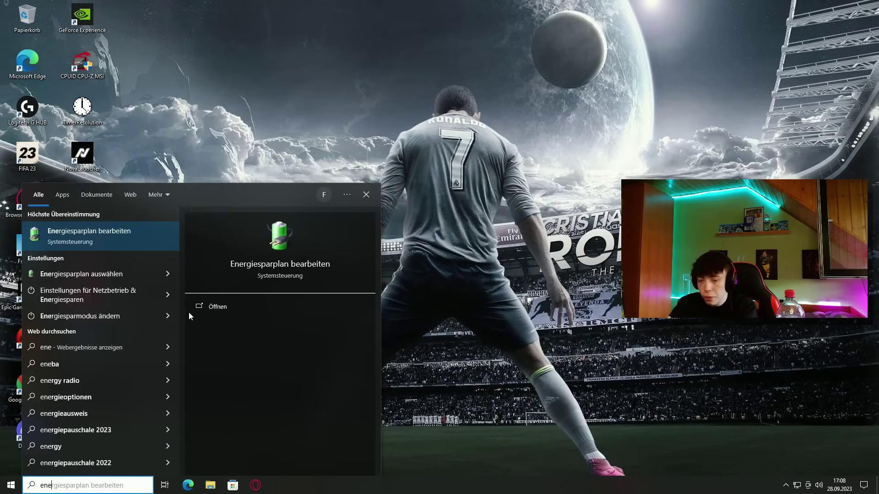
text(r)
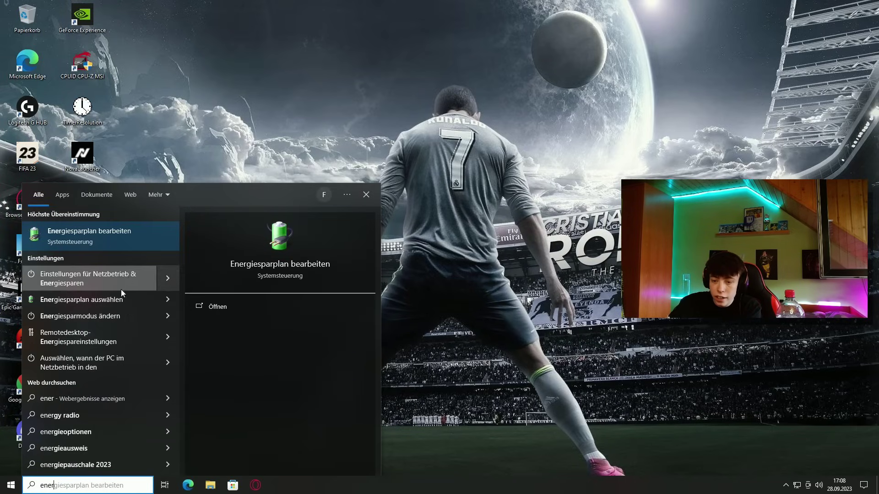
click(76, 284)
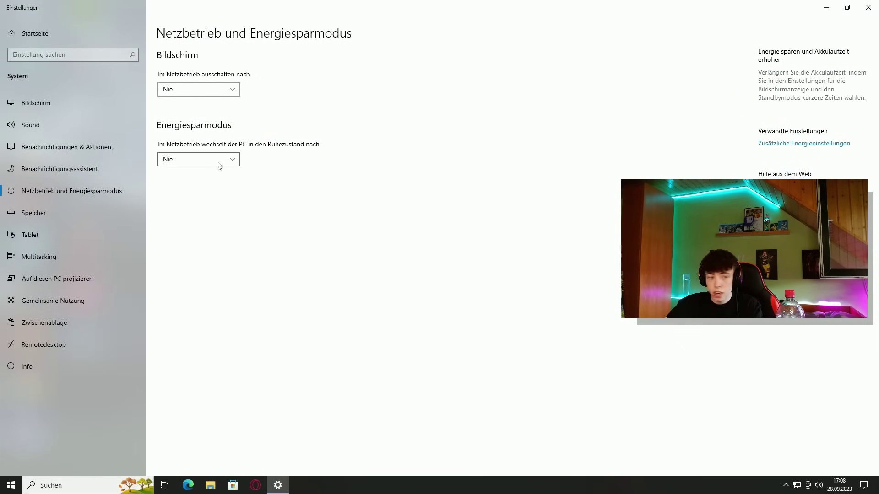
click(779, 144)
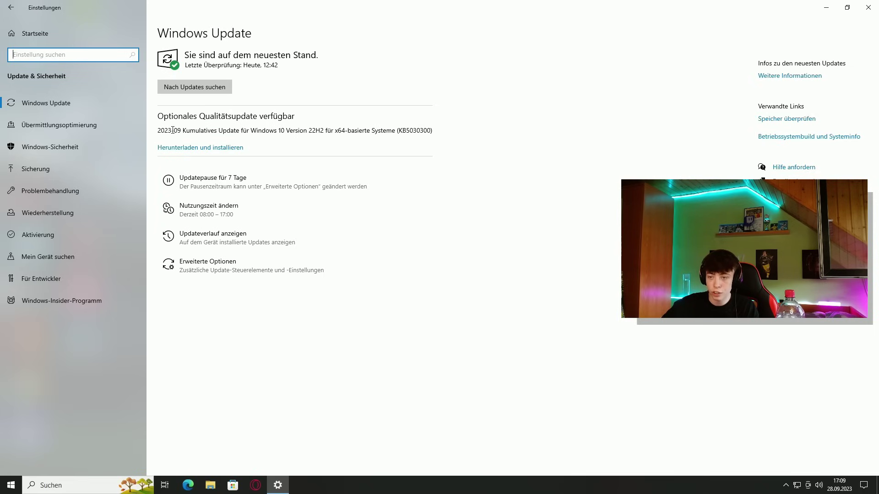
- Examine the optional quality update offered in Windows Update and close the settings
drag(172, 131, 283, 130)
click(284, 129)
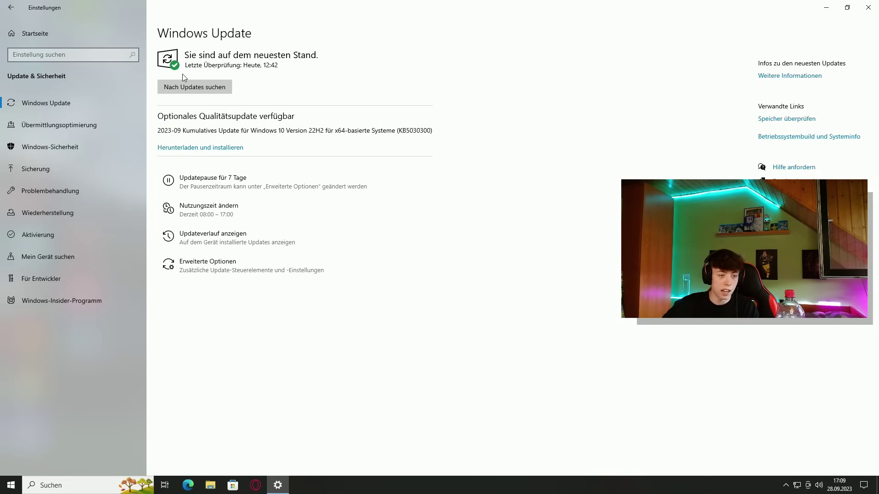
click(867, 8)
- Search Windows for "gef" and open GeForce Experience
right_click(497, 182)
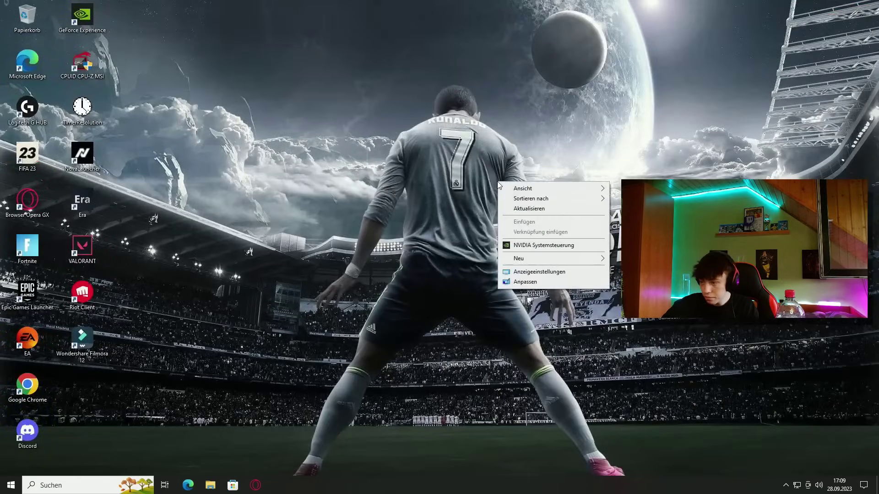
click(432, 183)
key(super)
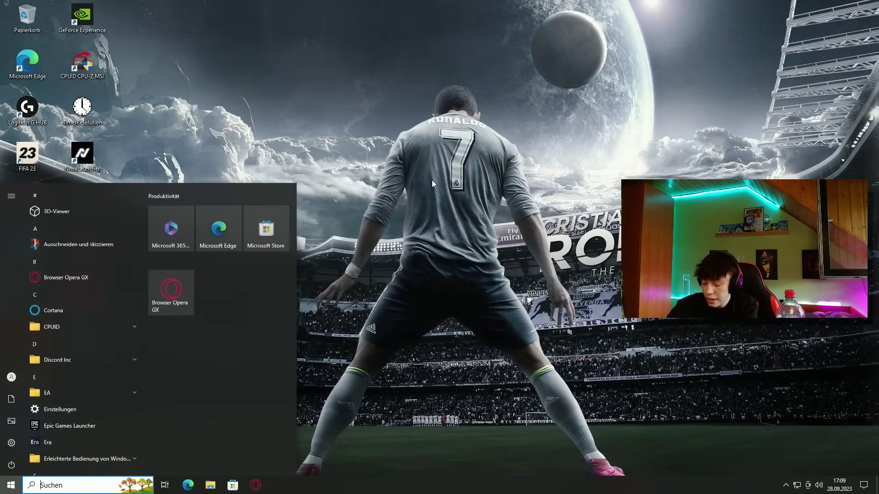
text(n)
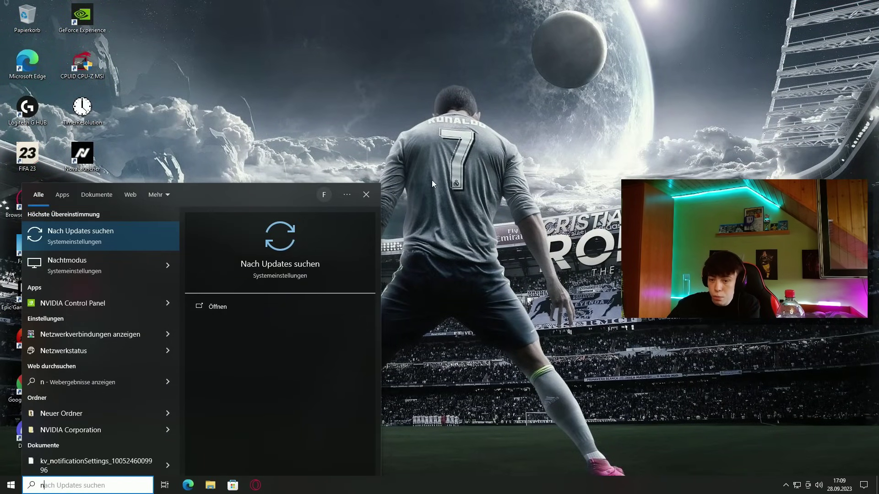
key(BackSpace)
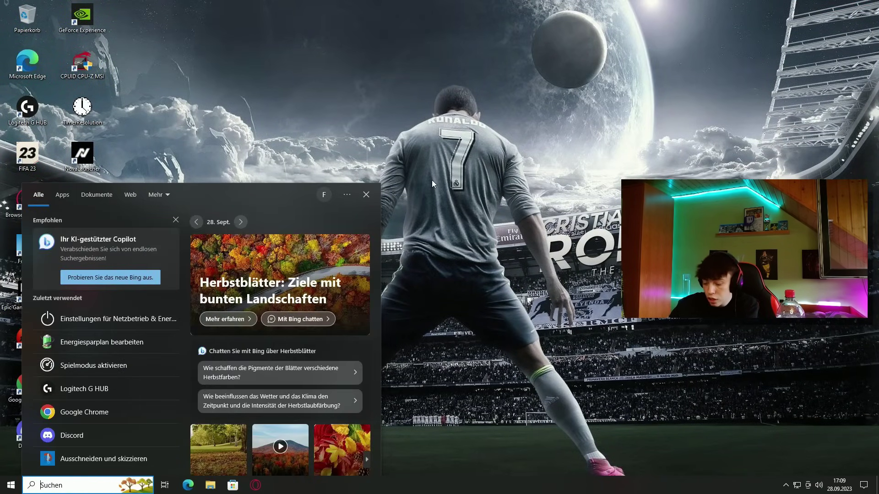
text(g)
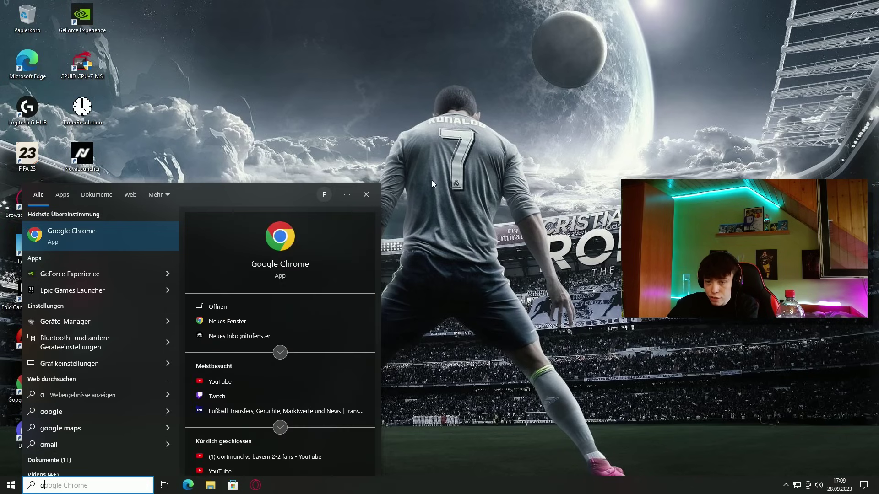
text(ef)
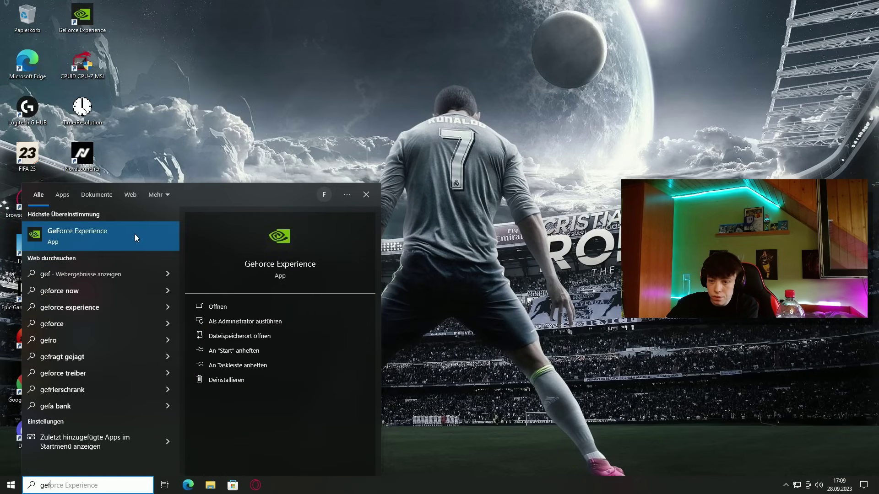
click(136, 234)
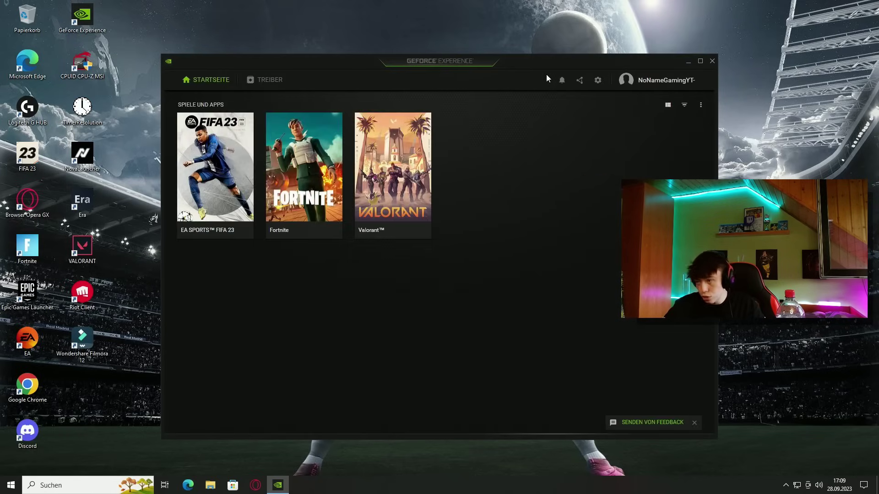
- Maximise GeForce Experience and check for updates to the GeForce Game Ready driver
click(697, 61)
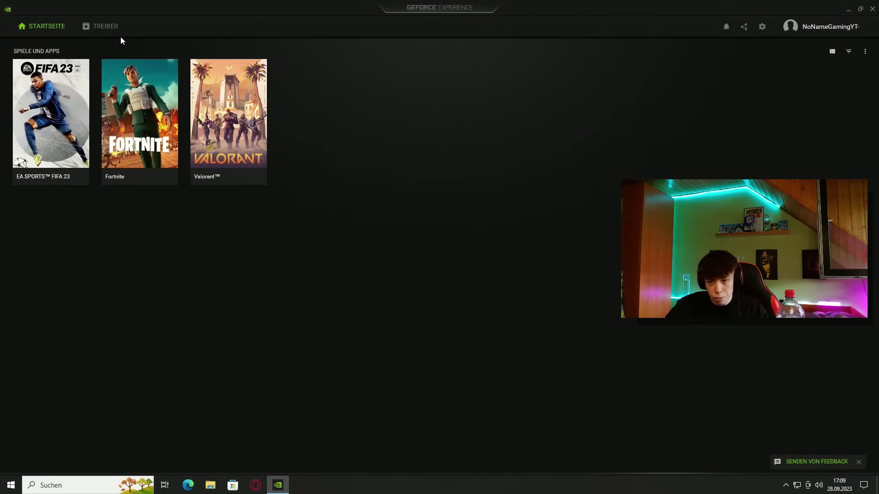
click(97, 38)
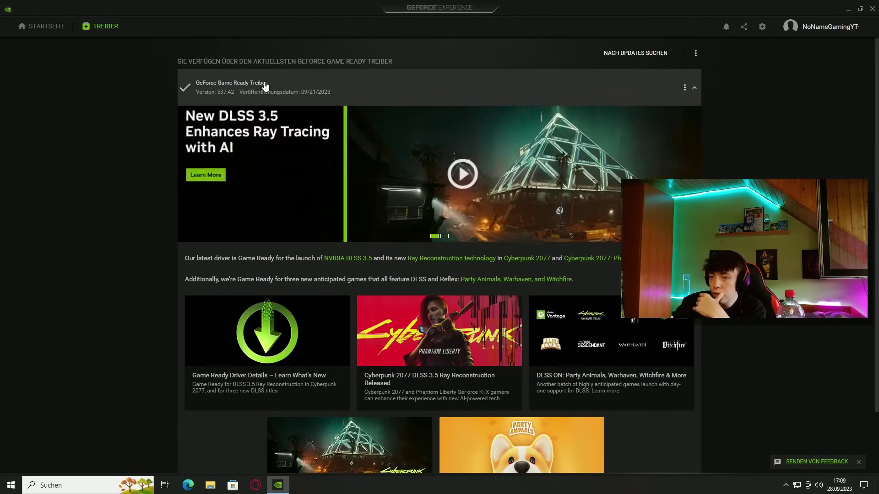
click(632, 54)
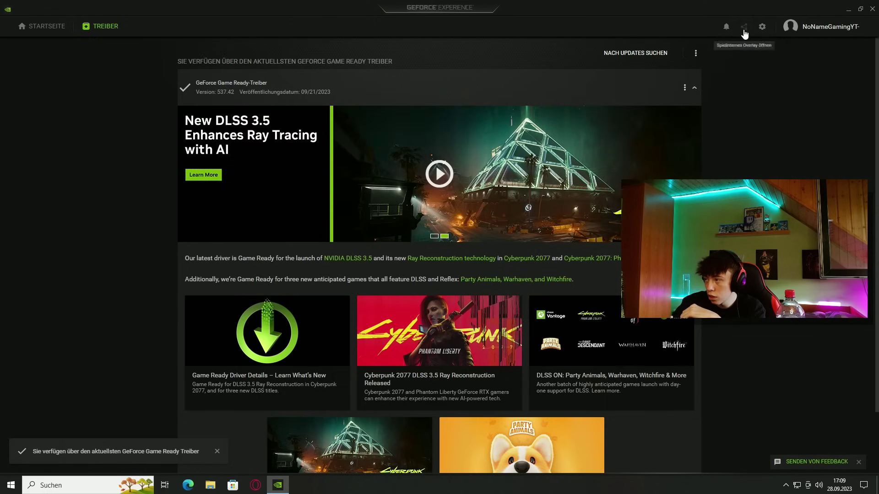
- Open the in-game overlay, review its performance monitoring and tuning options, and close them
click(745, 28)
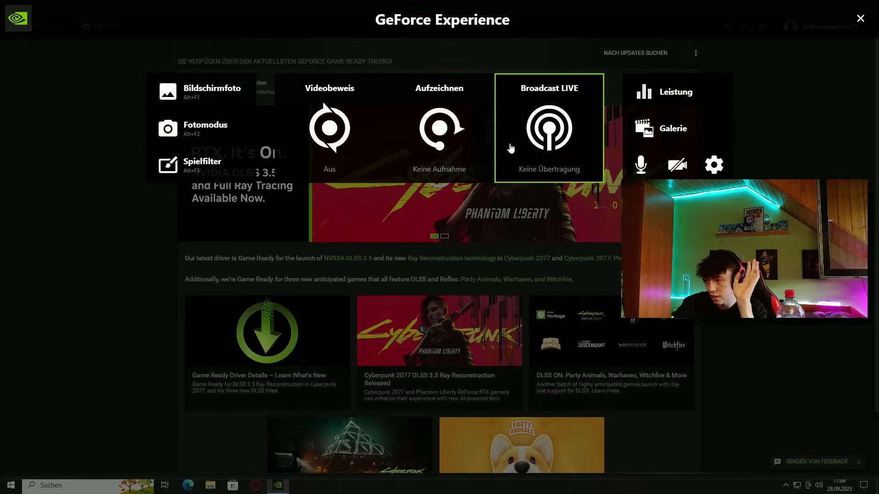
click(666, 92)
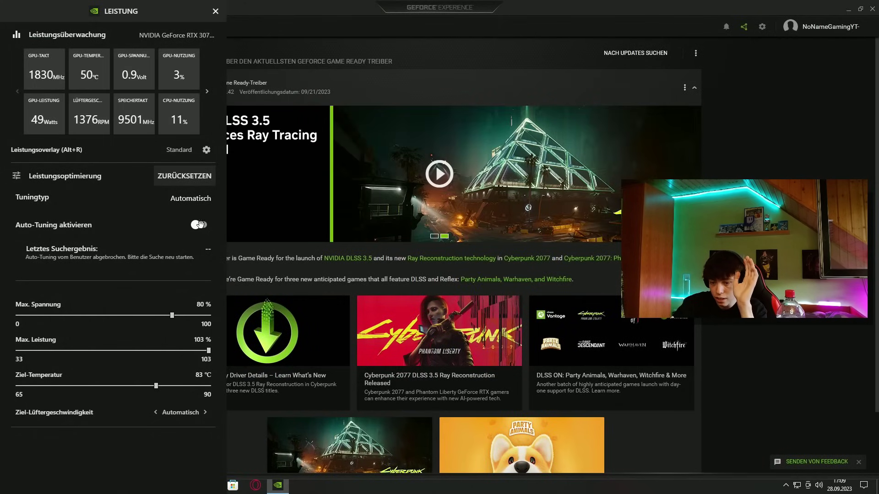
click(215, 11)
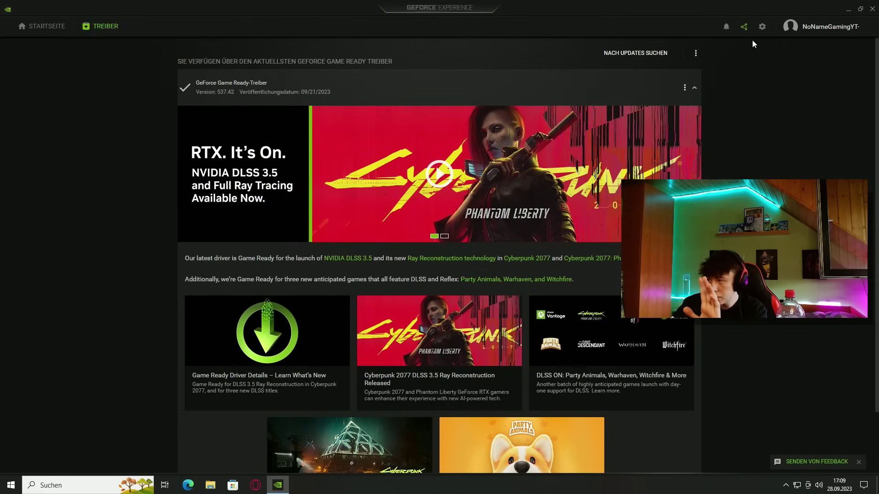
- Review the recording folders and the video capture settings in the in-game overlay's options, then leave the options
click(743, 26)
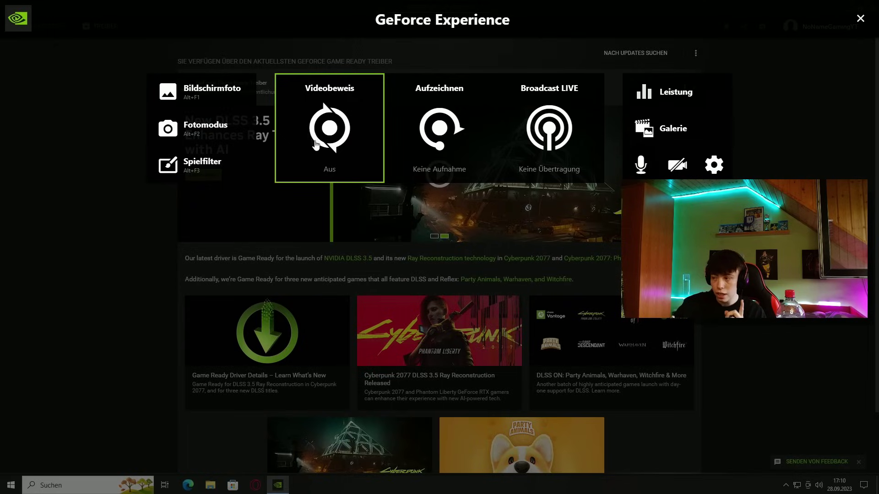
click(705, 166)
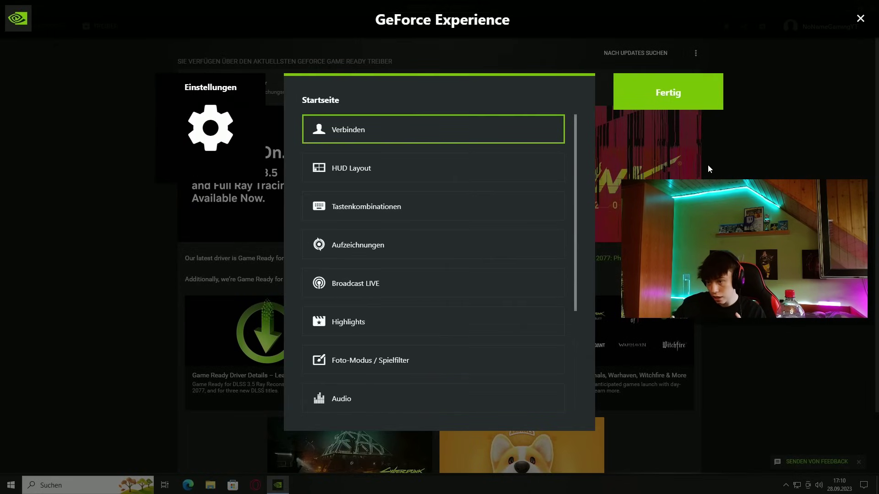
click(371, 248)
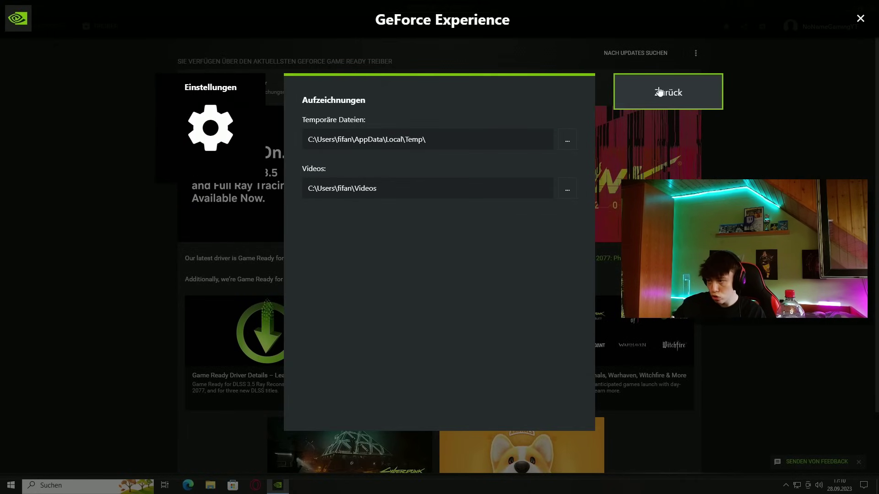
click(647, 91)
scroll(388, 330, down, 3)
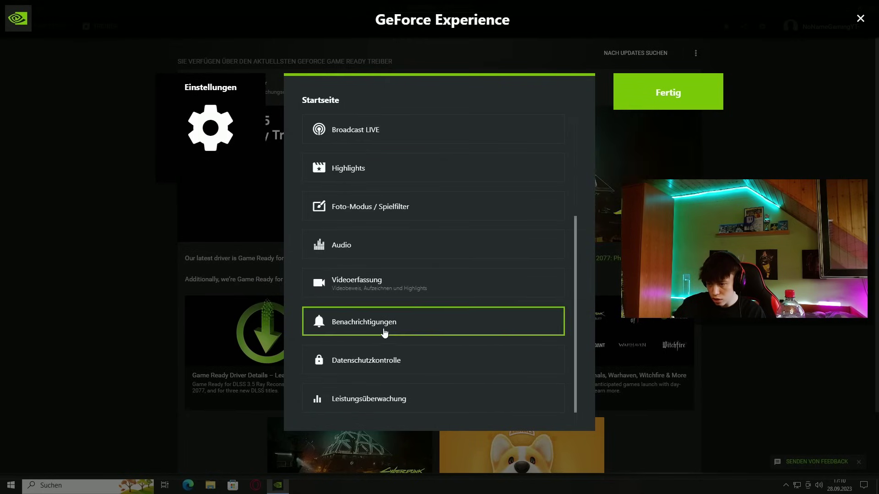
click(380, 297)
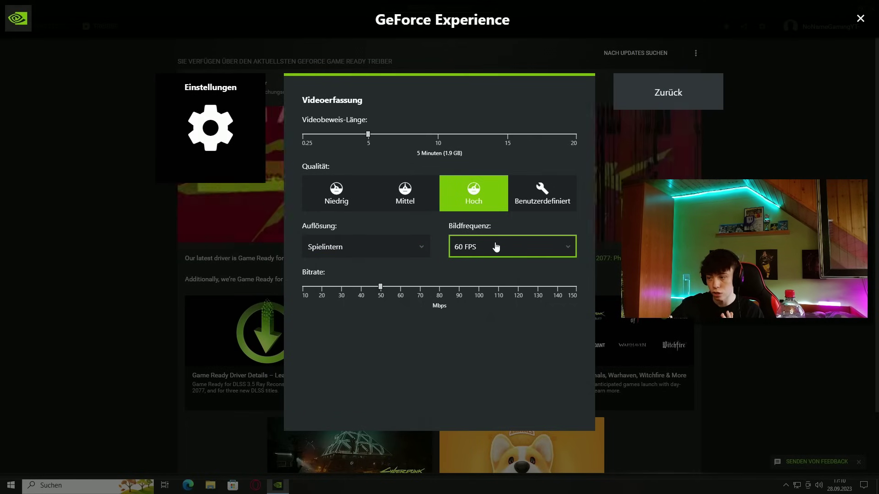
click(670, 107)
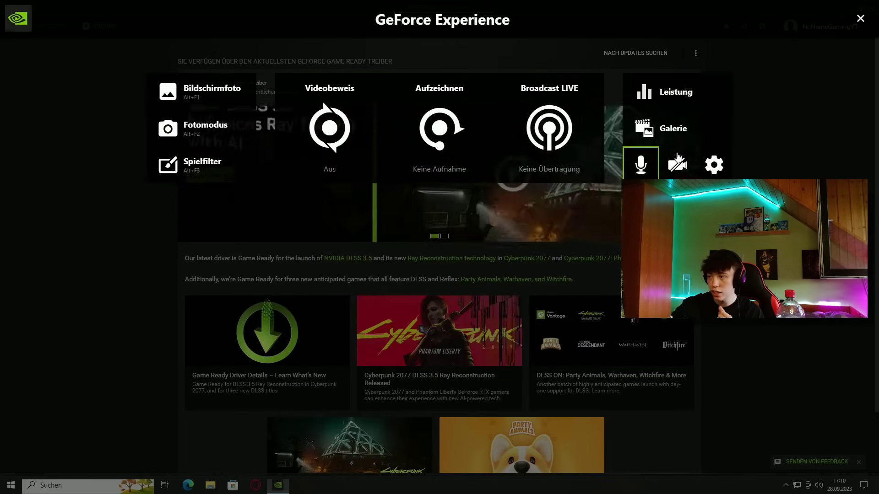
click(672, 92)
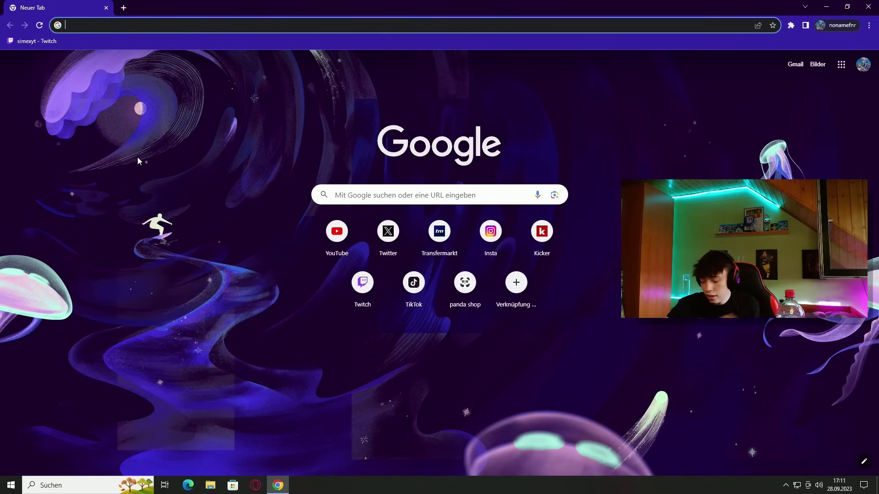
- In Chrome, search Google for "nvidia geforce experience" and "nvidia TREIBER'", then open NVIDIA's official driver download page
text(geforc)
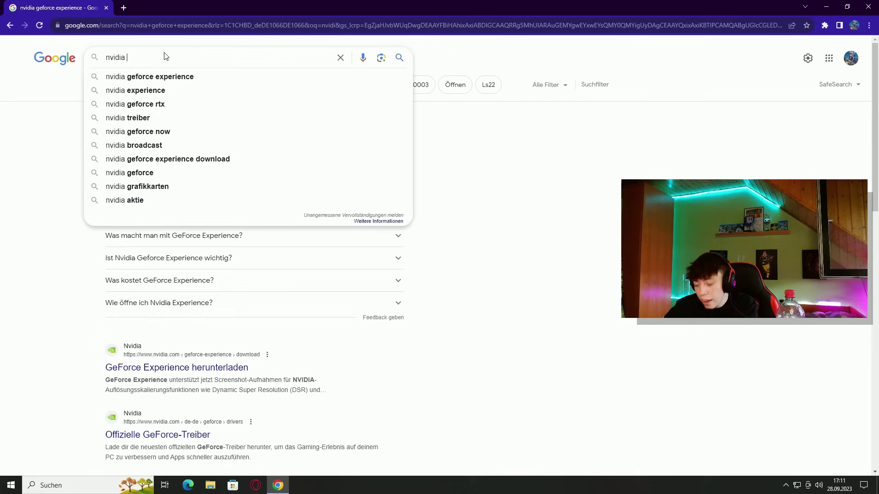
text(TREIBER')
key(Return)
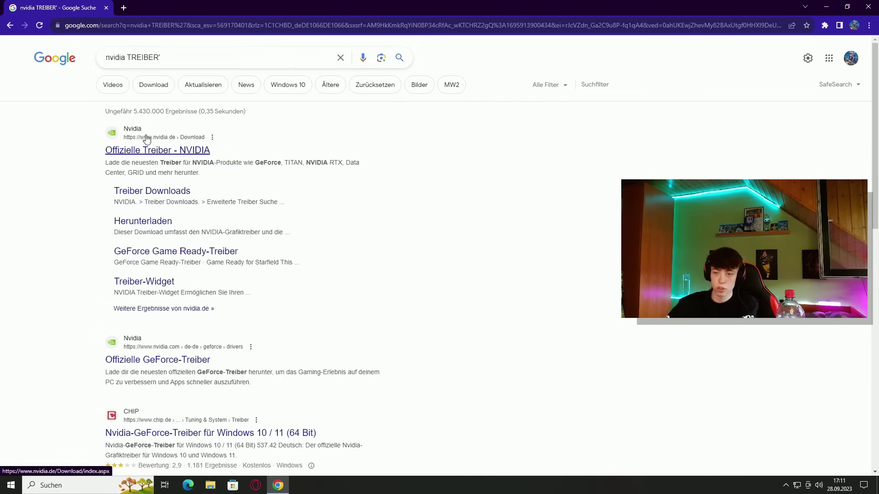
click(119, 158)
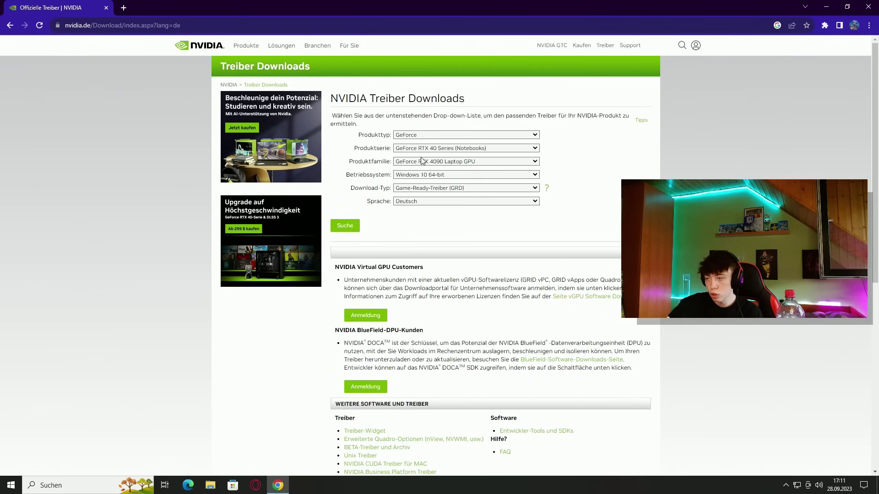
- Set the driver search's product series to GeForce RTX 30 Series and its product family to GeForce RTX 3070 Ti
click(428, 148)
scroll(419, 215, down, 5)
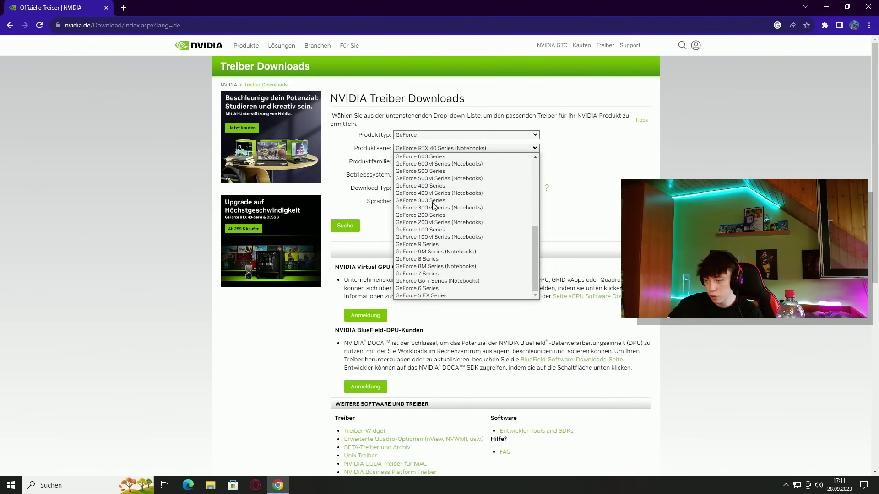
scroll(428, 244, up, 6)
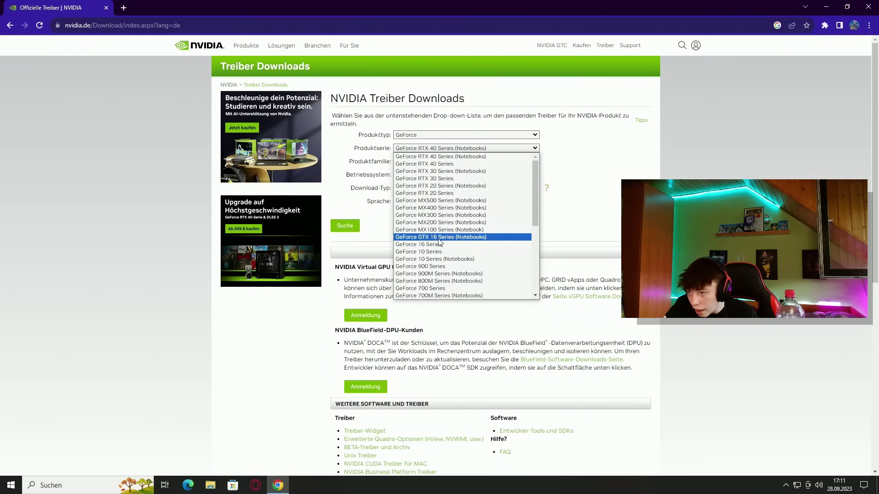
click(439, 179)
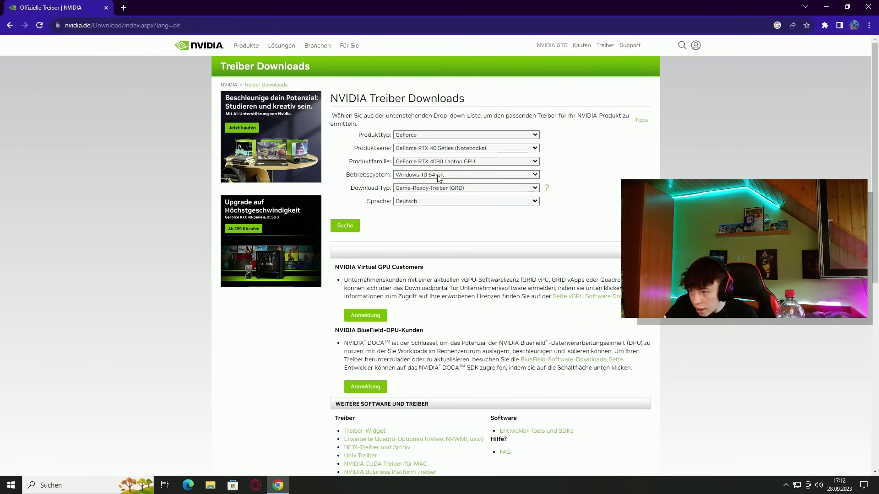
click(410, 161)
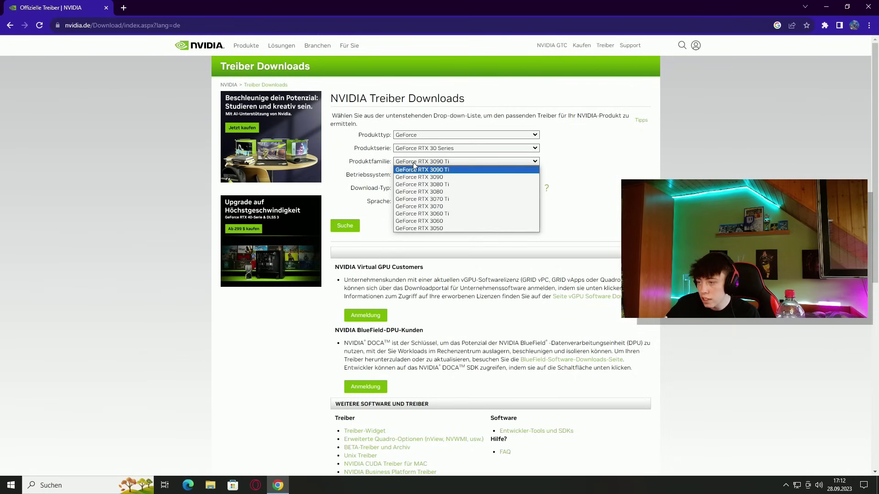
click(422, 199)
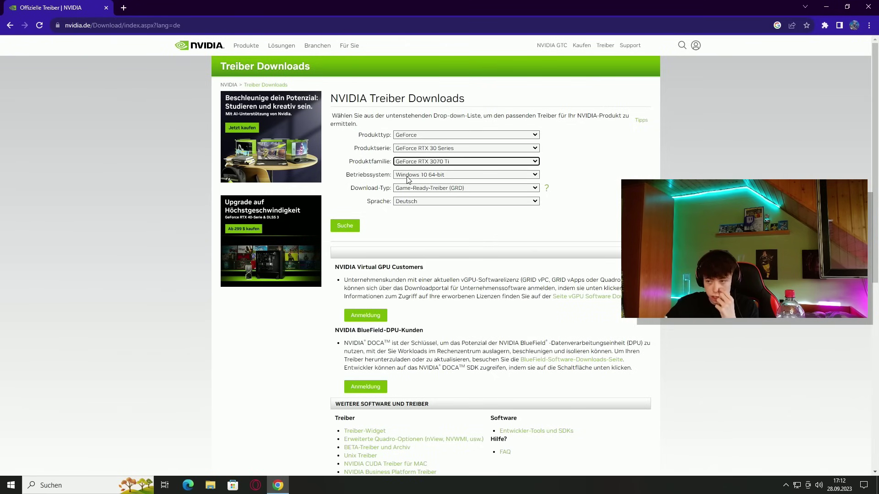
- Search for the matching driver and examine the release date and details of the GeForce Game Ready driver found
click(347, 225)
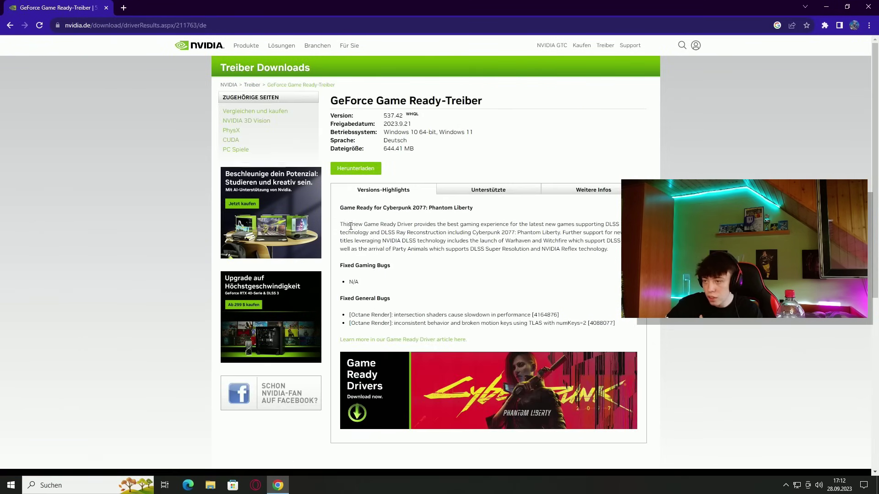
scroll(375, 155, down, 3)
scroll(393, 182, up, 3)
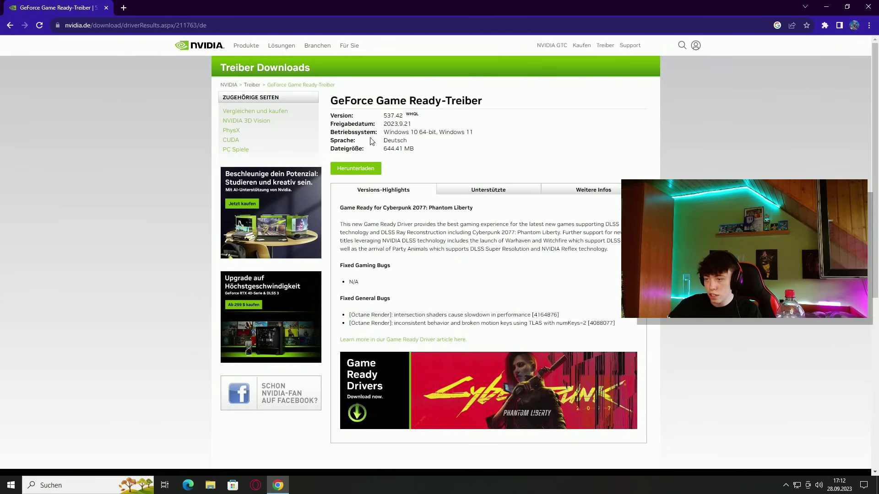
drag(387, 124, 416, 126)
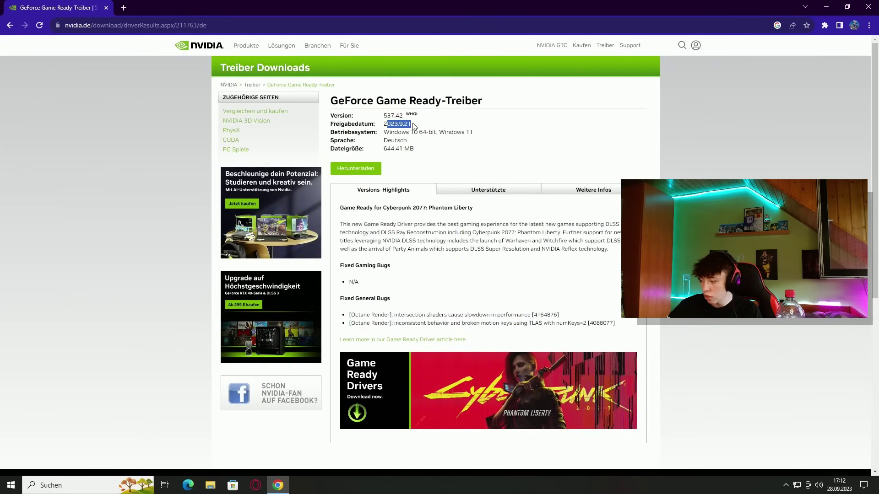
click(371, 147)
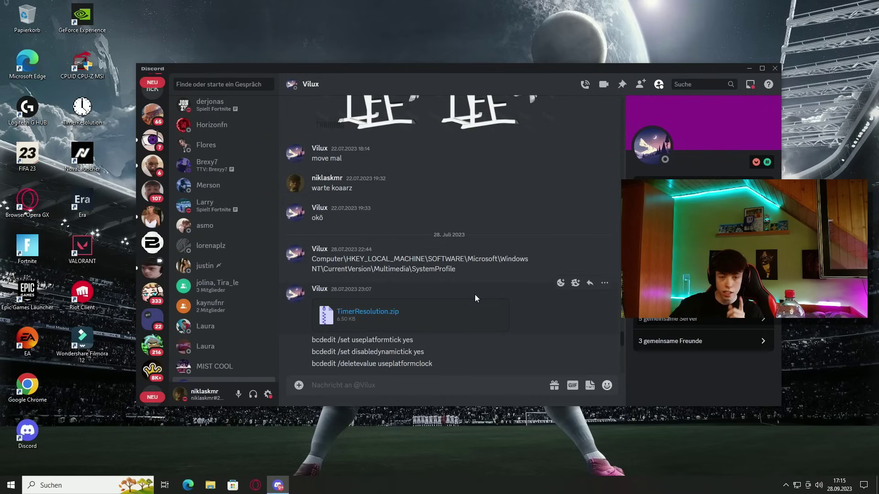
- Minimise Discord, open TimerResolution from the desktop, set the timer resolution to Maximum and then back to Default
click(748, 69)
double_click(82, 109)
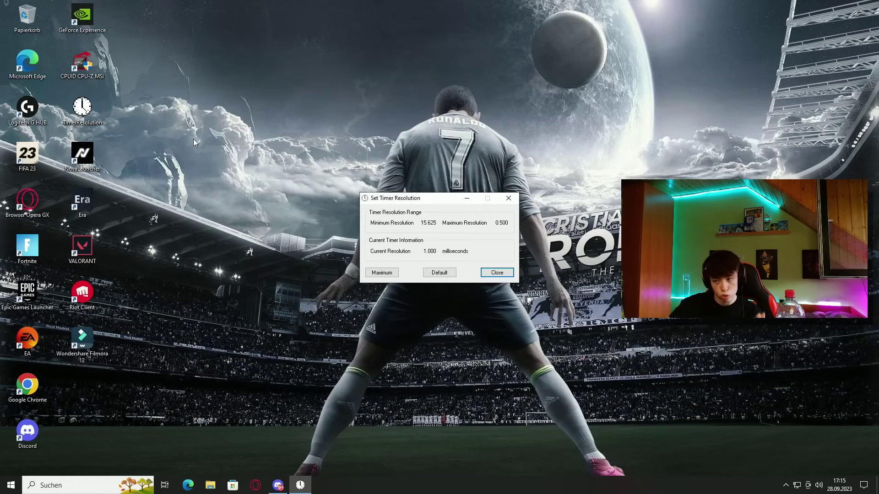
click(383, 273)
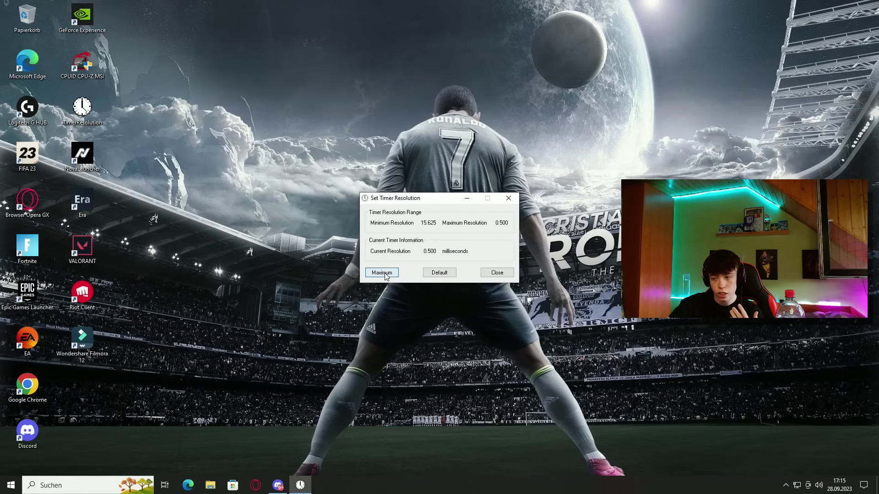
click(433, 275)
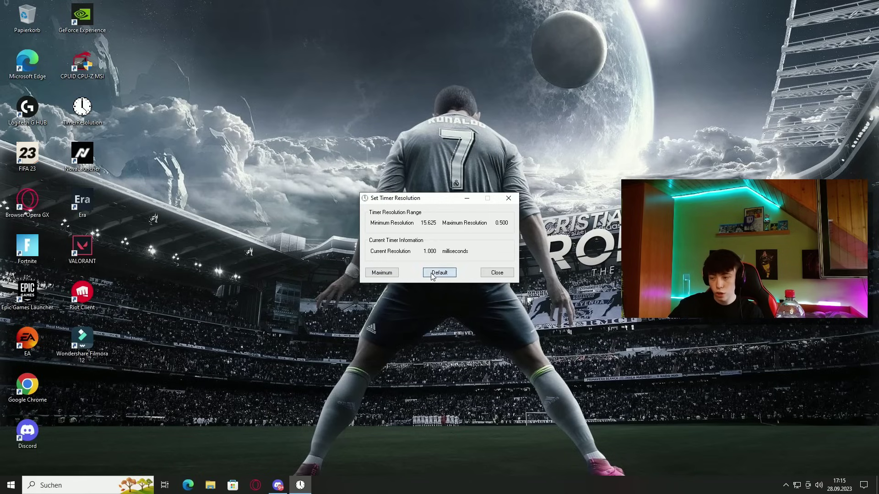
- Set the timer resolution to Maximum and review the three bcdedit commands posted in the Discord chat
drag(423, 251, 436, 254)
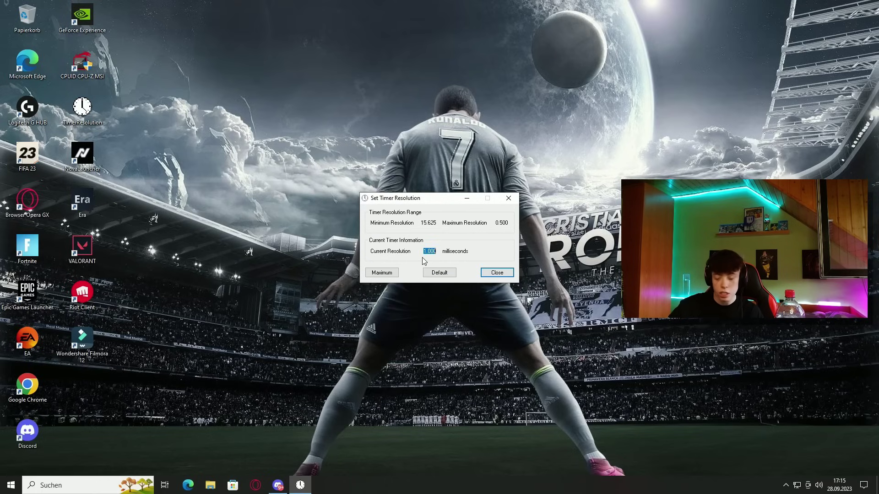
click(386, 274)
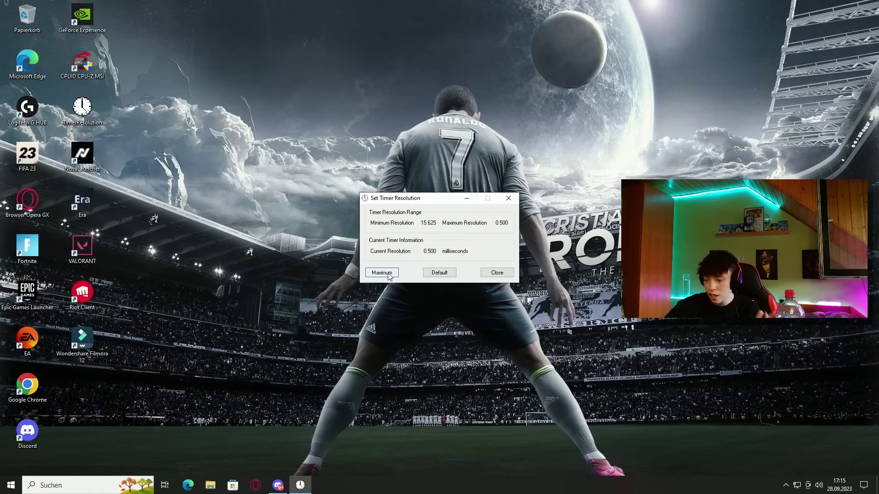
click(278, 485)
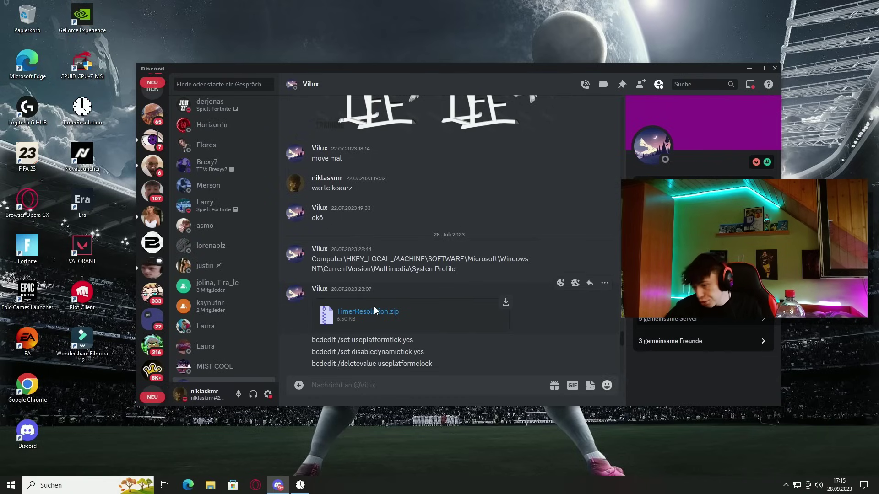
scroll(375, 306, down, 1)
drag(312, 294, 437, 323)
click(351, 297)
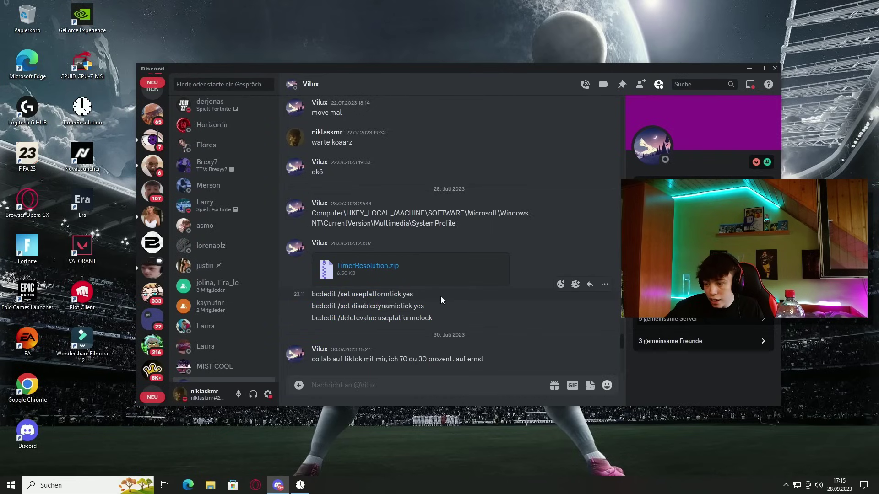
scroll(432, 300, up, 1)
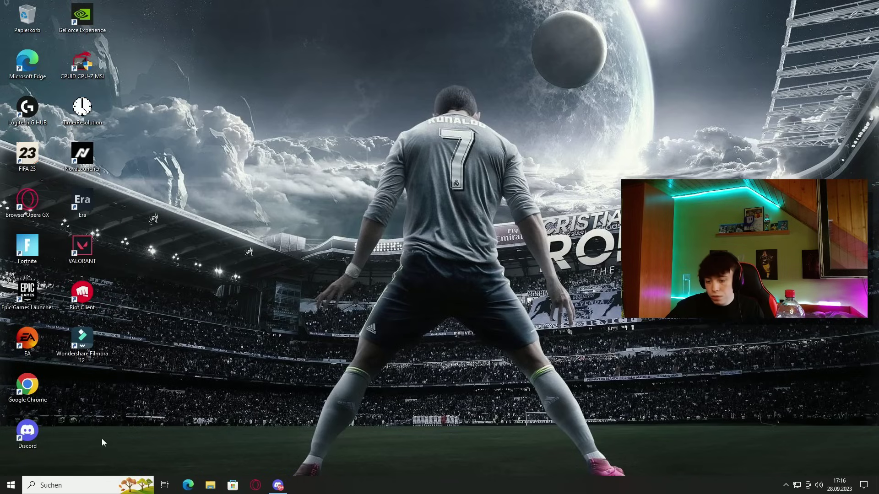
- Search Windows for "eingabeaufforderung" and open the Command Prompt in a maximised window
click(120, 485)
text(ewi)
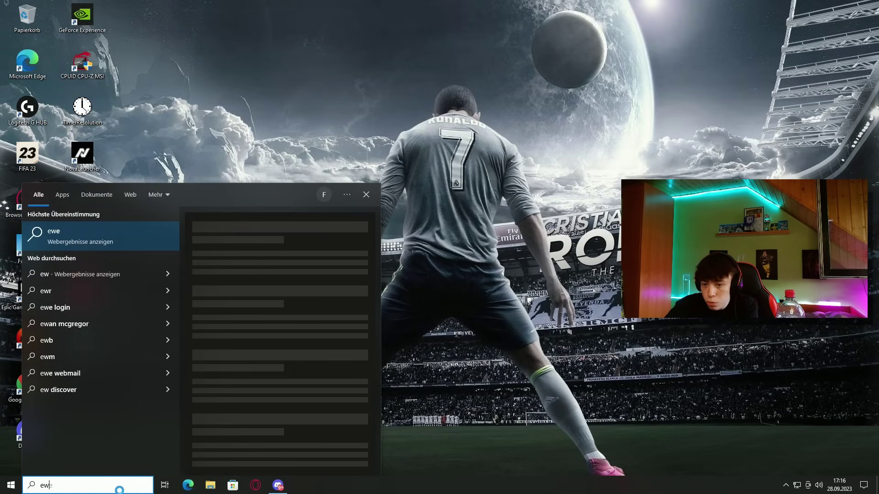
key(BackSpace)
key(BackSpace)
key(BackSpace)
text(eingabeaufforderung)
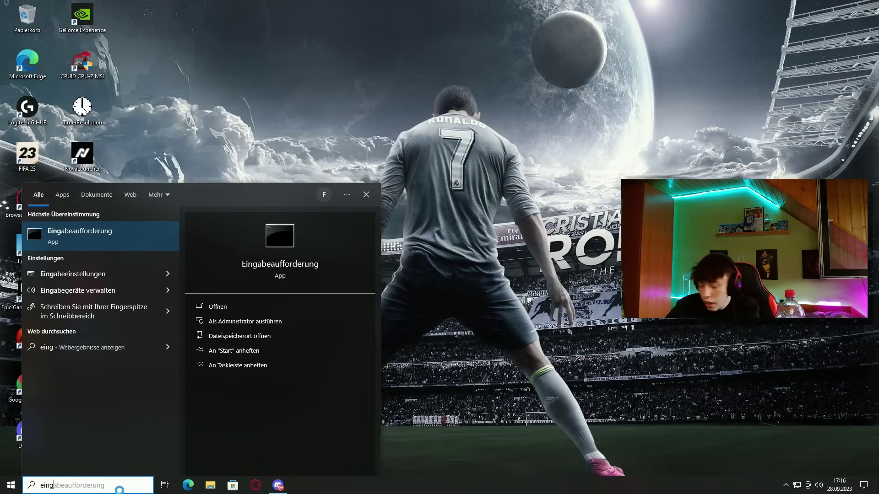
key(Return)
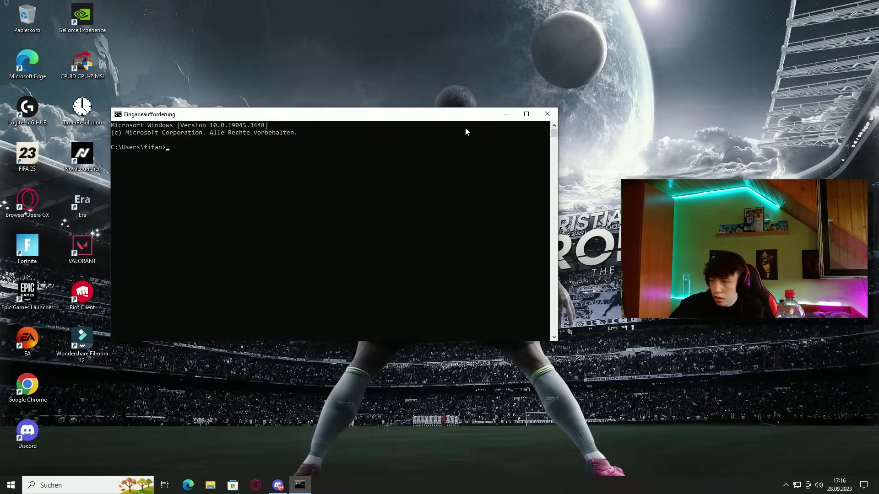
click(526, 114)
- Copy "bcdedit /set useplatformtick yes" from the Discord chat into the Command Prompt without running it
click(278, 485)
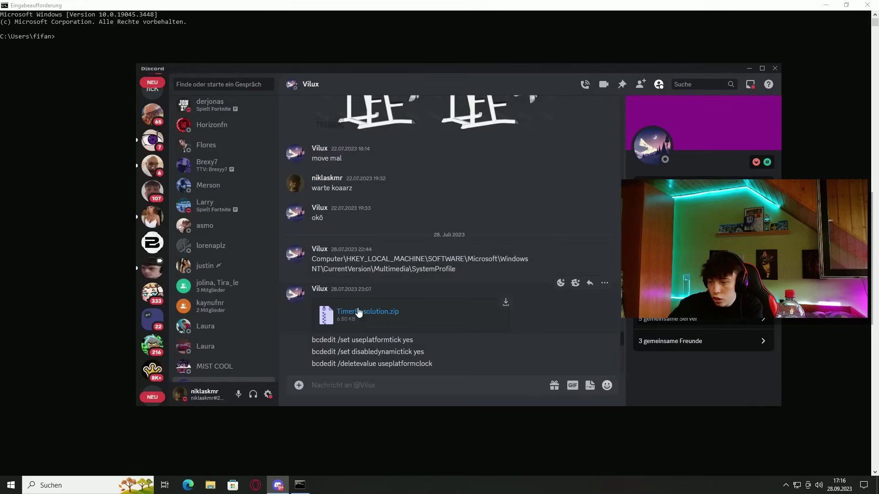
drag(314, 344, 402, 340)
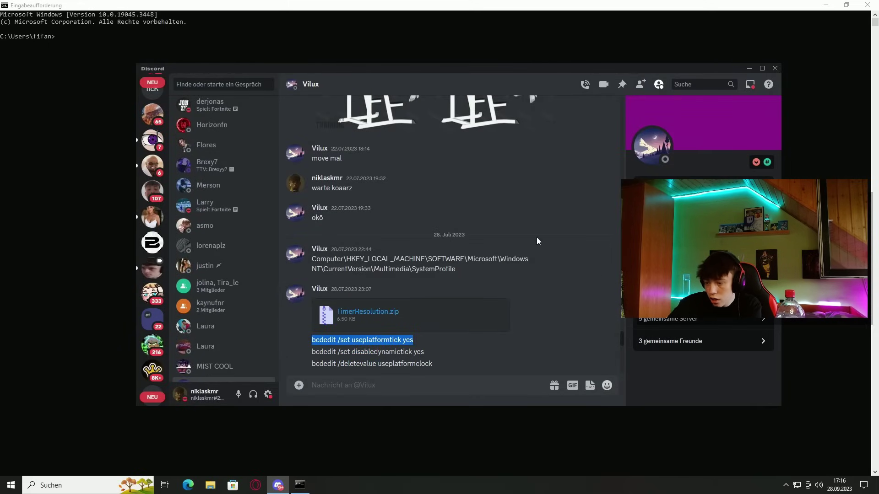
click(382, 58)
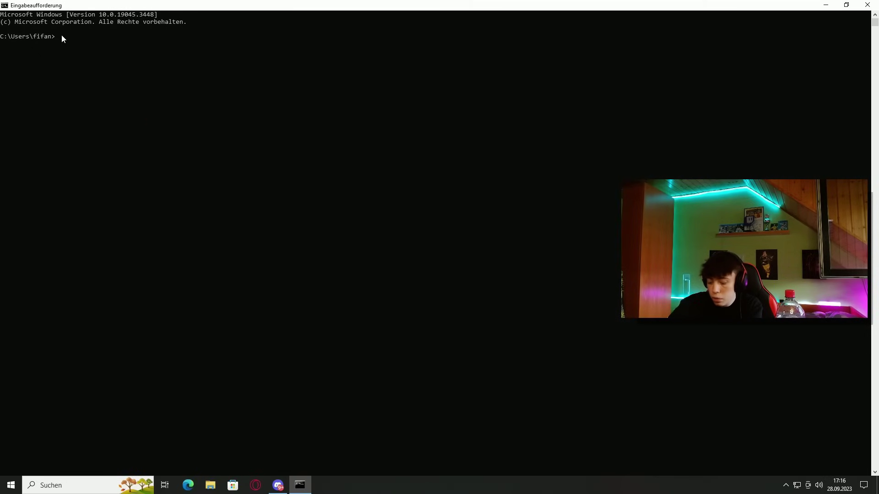
text(bcdedit /set useplatformtick yes)
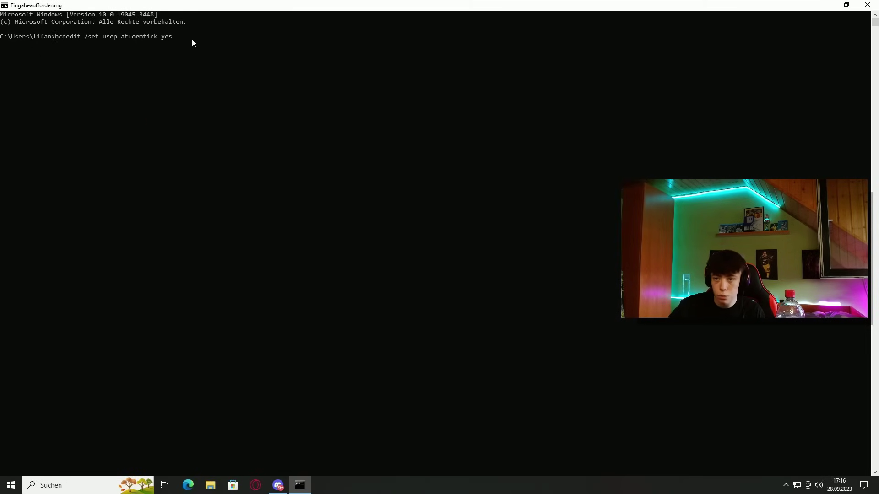
- Delete the entered bcdedit command from the prompt line and close the Command Prompt
key(BackSpace)
key(BackSpace)
key(BackSpace)
key(BackSpace)
key(BackSpace)
key(BackSpace)
key(BackSpace)
key(BackSpace)
key(BackSpace)
key(BackSpace)
key(BackSpace)
key(BackSpace)
key(BackSpace)
key(BackSpace)
key(BackSpace)
key(BackSpace)
key(BackSpace)
key(BackSpace)
key(BackSpace)
key(BackSpace)
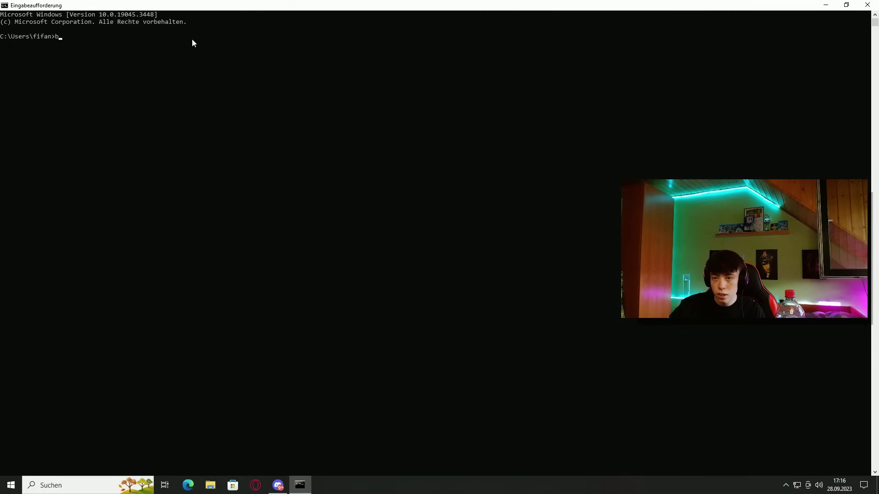
key(BackSpace)
click(867, 5)
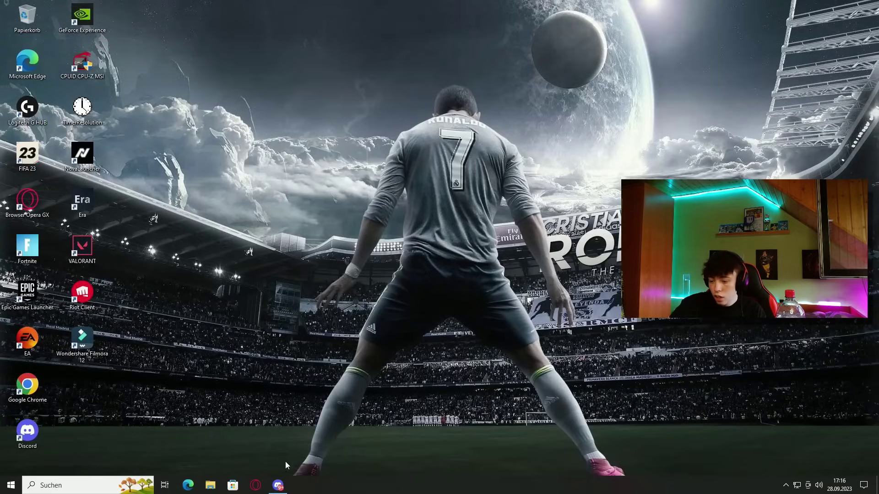
- Reopen TimerResolution from the desktop, set the timer resolution to Maximum, close the dialog and minimise Discord
click(278, 485)
click(476, 344)
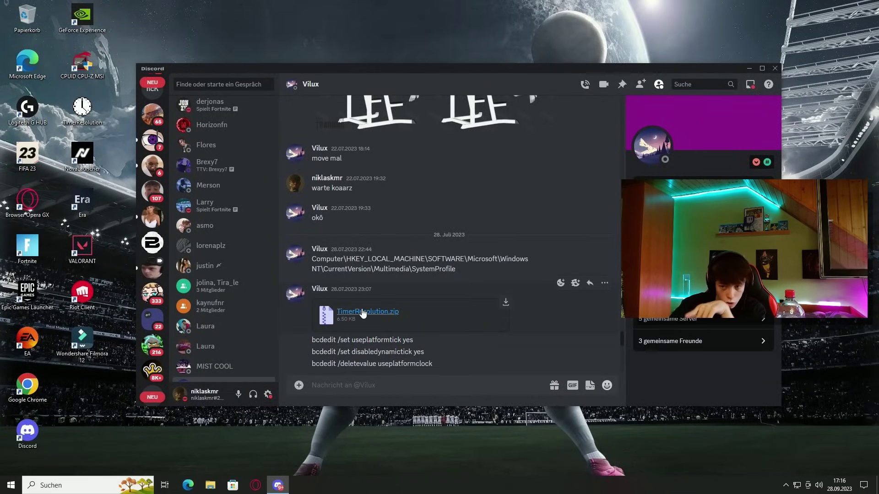
double_click(83, 108)
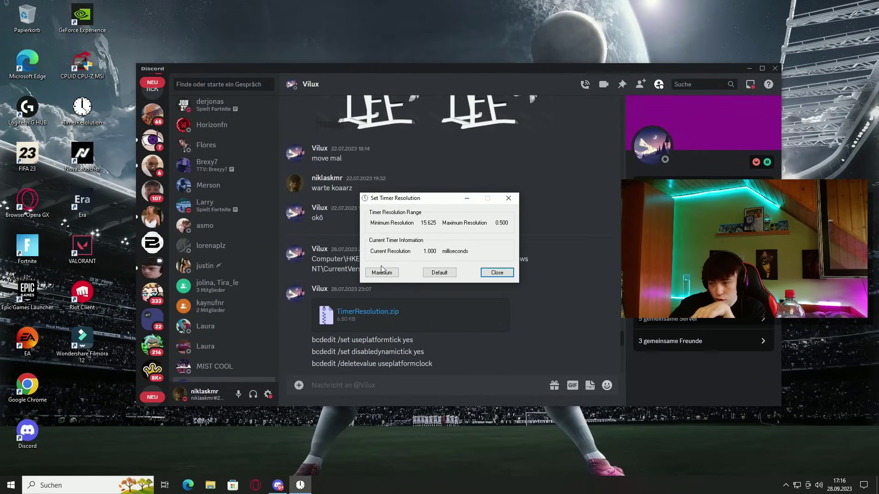
click(382, 273)
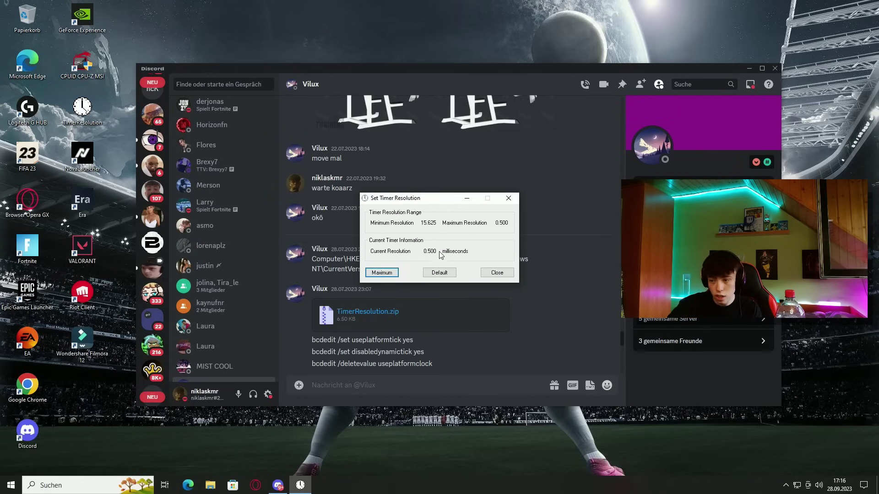
double_click(436, 253)
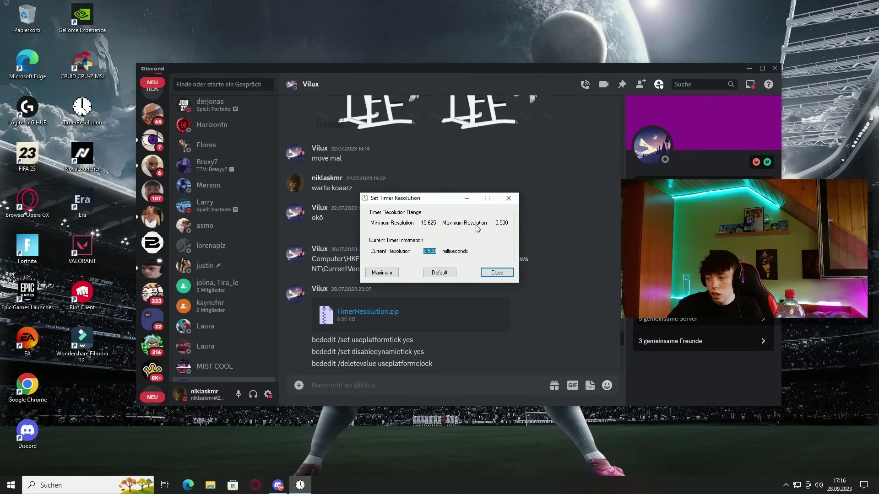
click(497, 273)
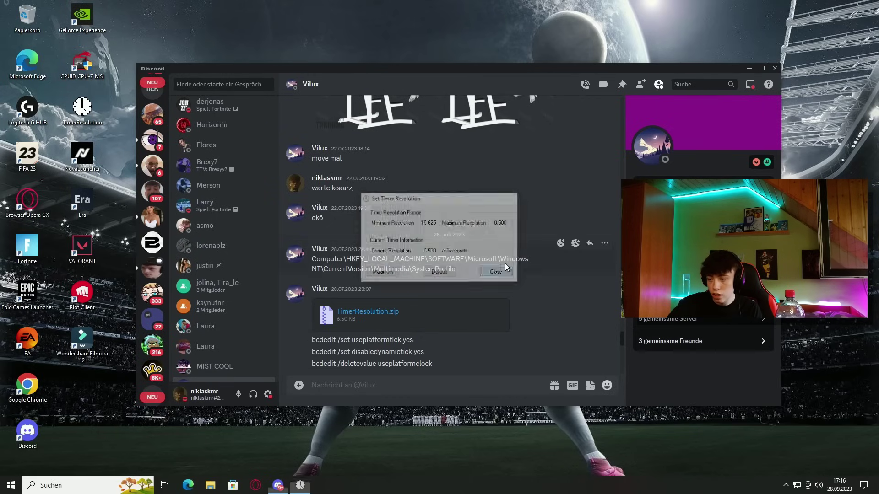
click(752, 70)
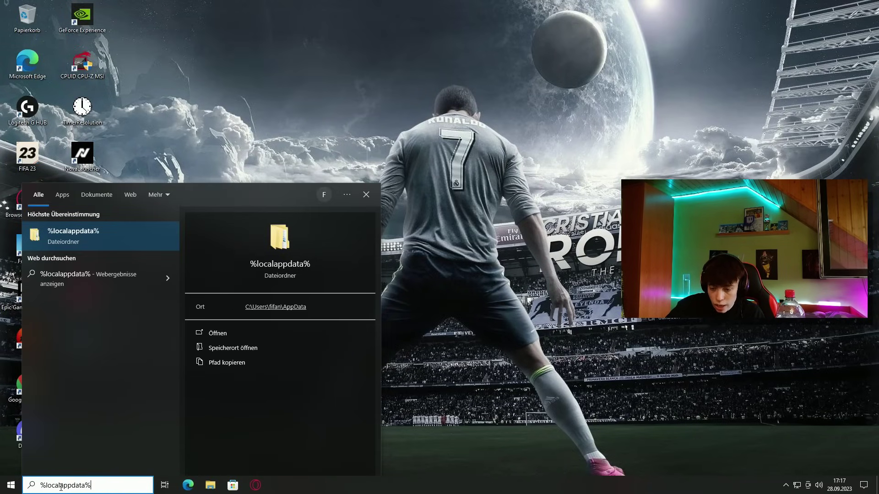
- Open the %localappdata% folder, go to FortniteGame\Saved\Config\WindowsClient and open GameUserSettings in a maximised Editor window
click(106, 234)
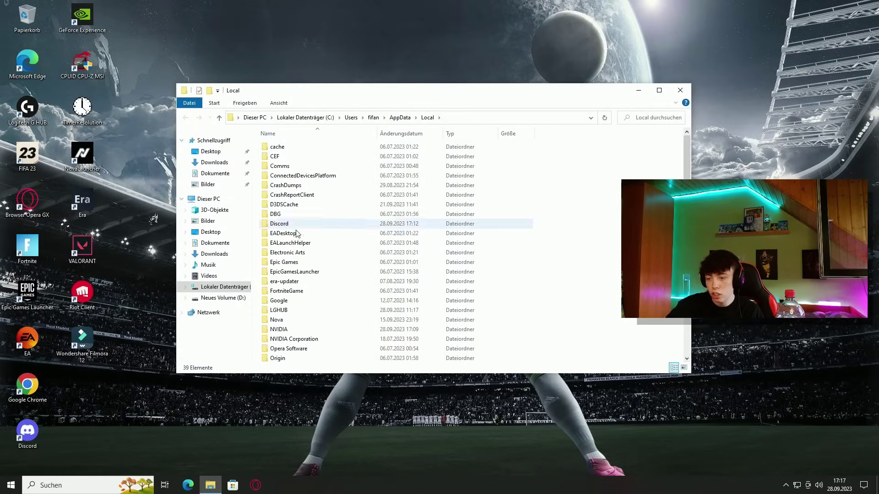
double_click(294, 292)
double_click(286, 147)
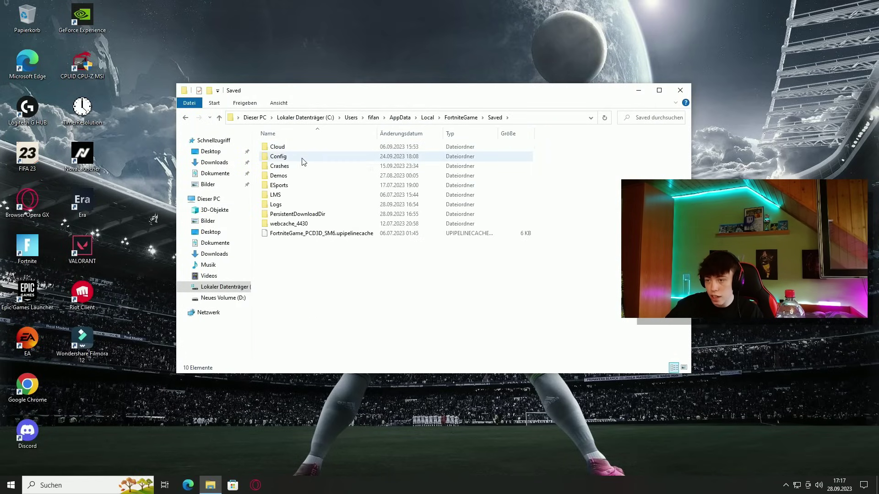
double_click(294, 157)
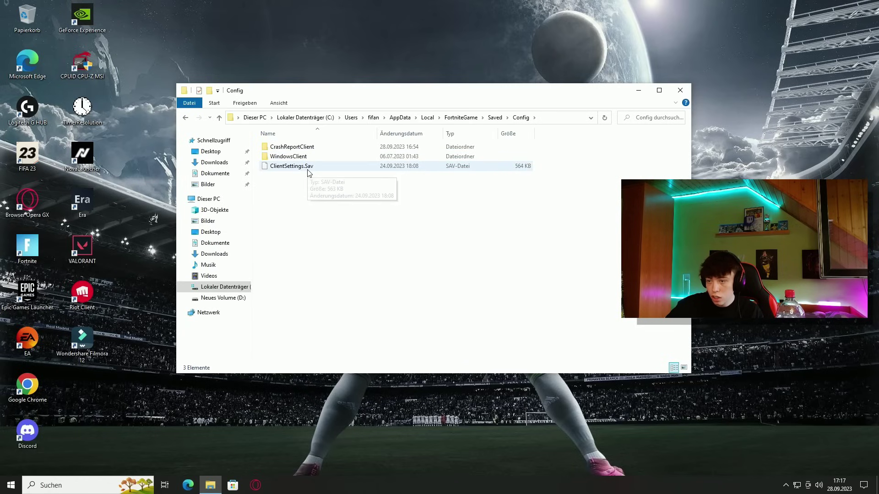
double_click(289, 157)
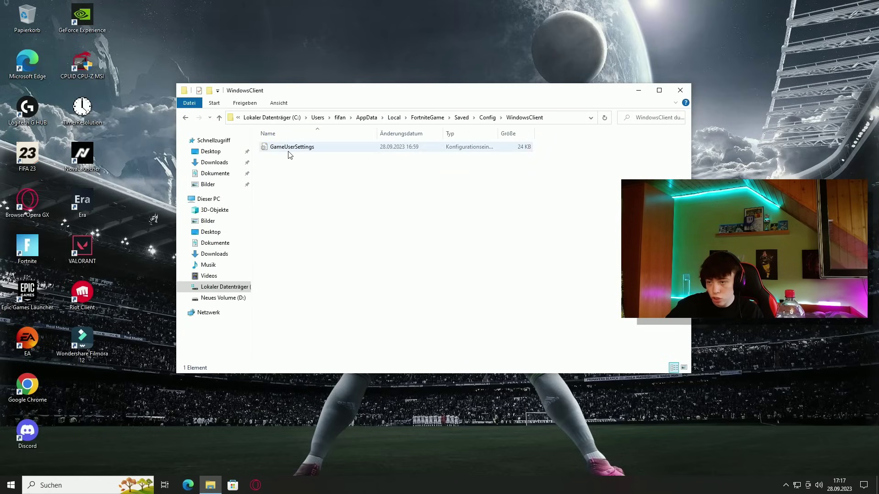
double_click(292, 148)
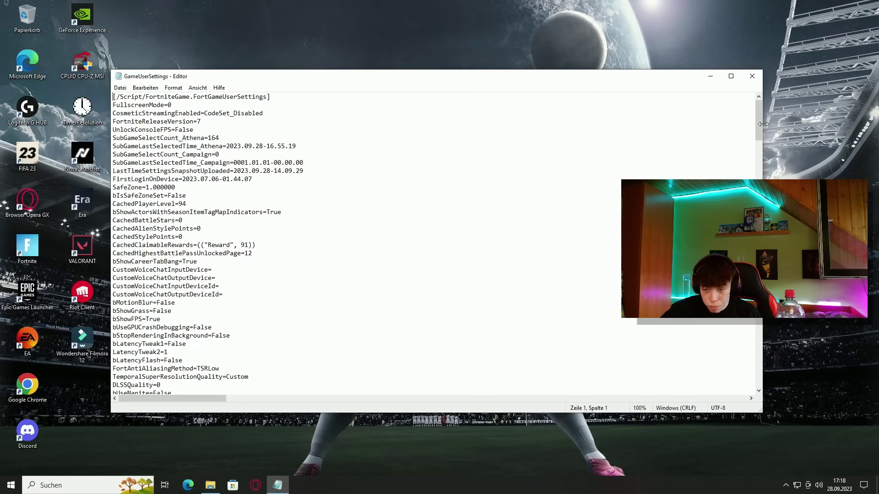
click(732, 76)
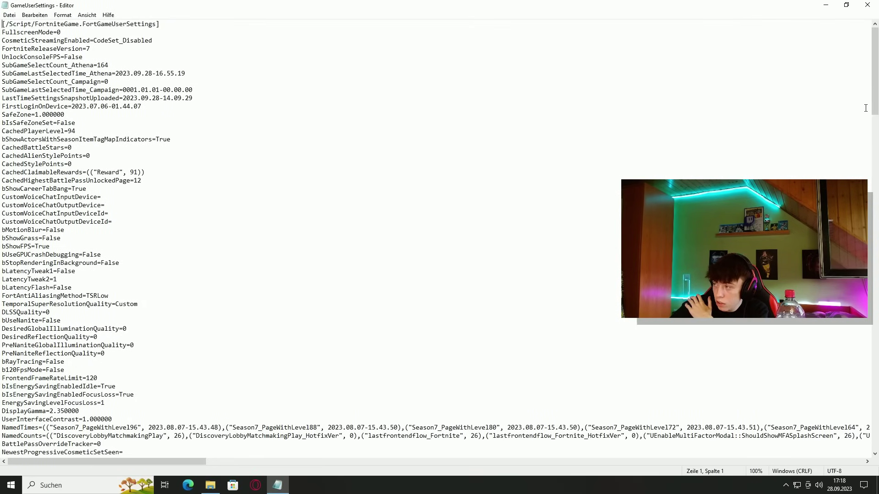
- Examine the resolution, scalability and rendering entries in GameUserSettings, and close the file without editing it
drag(874, 105, 869, 318)
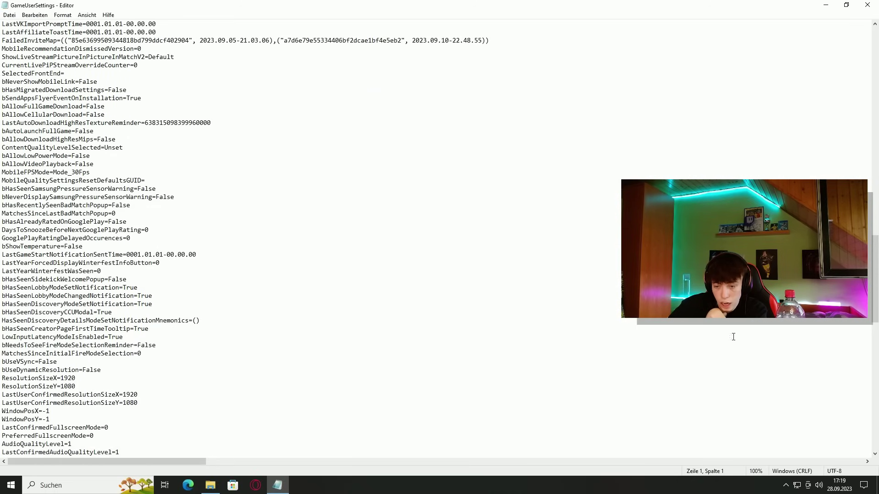
click(80, 380)
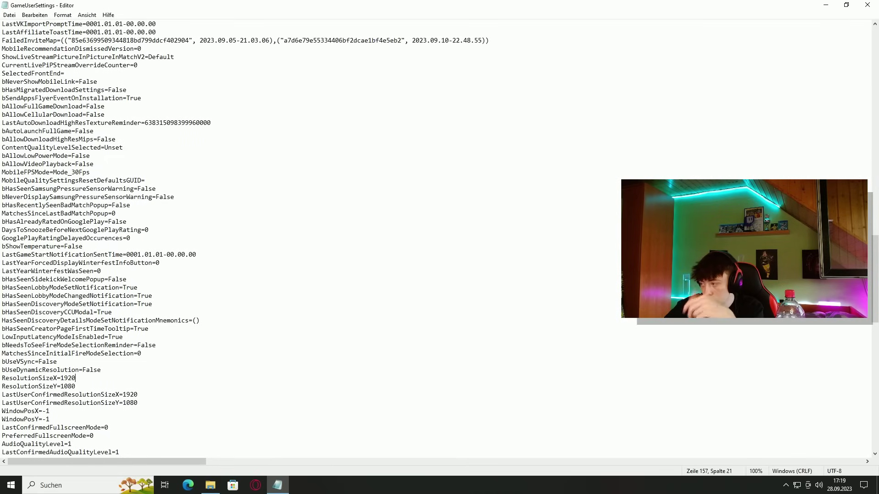
drag(872, 264, 842, 399)
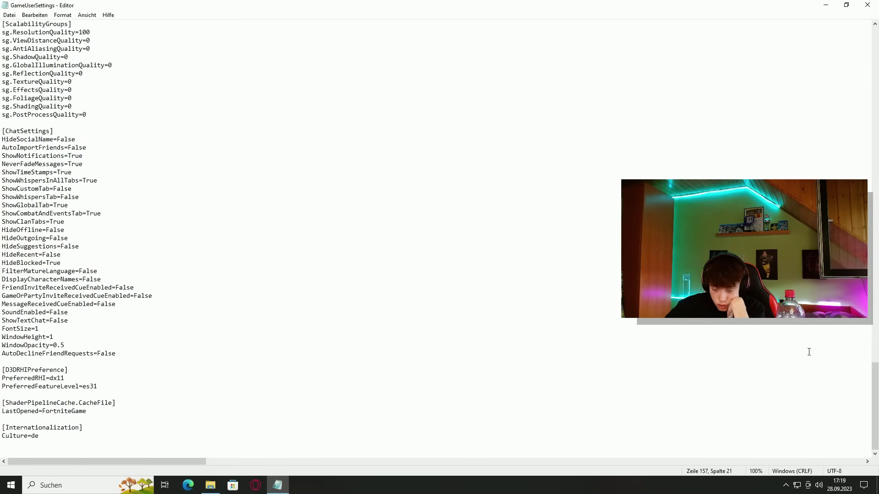
click(867, 4)
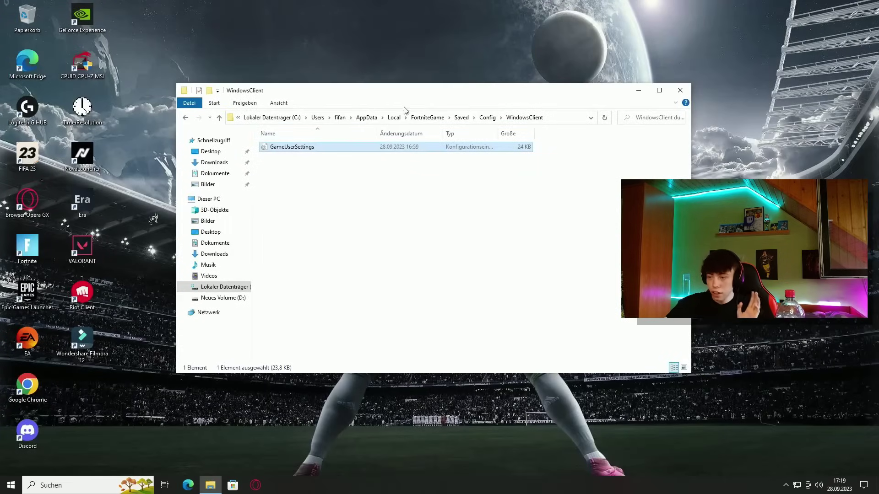
- Toggle the Schreibgeschützt (read-only) attribute in the properties of GameUserSettings, accept the dialog and reopen the file's properties
right_click(346, 152)
click(397, 313)
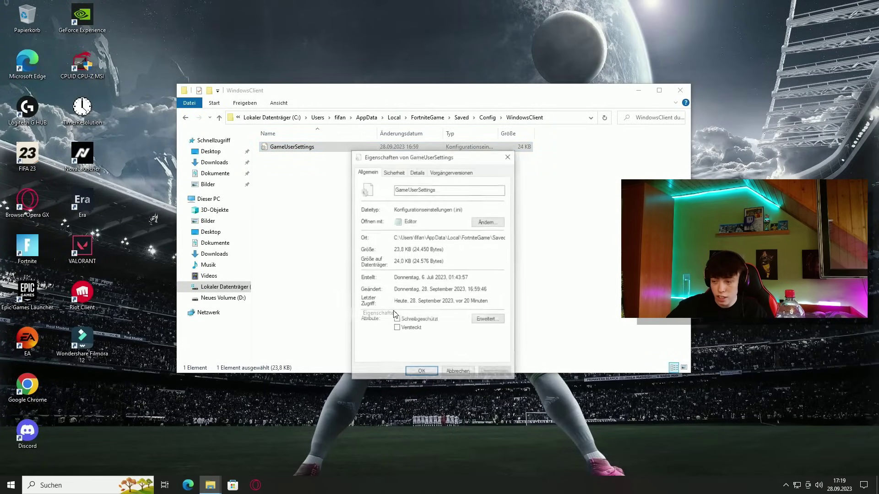
click(397, 321)
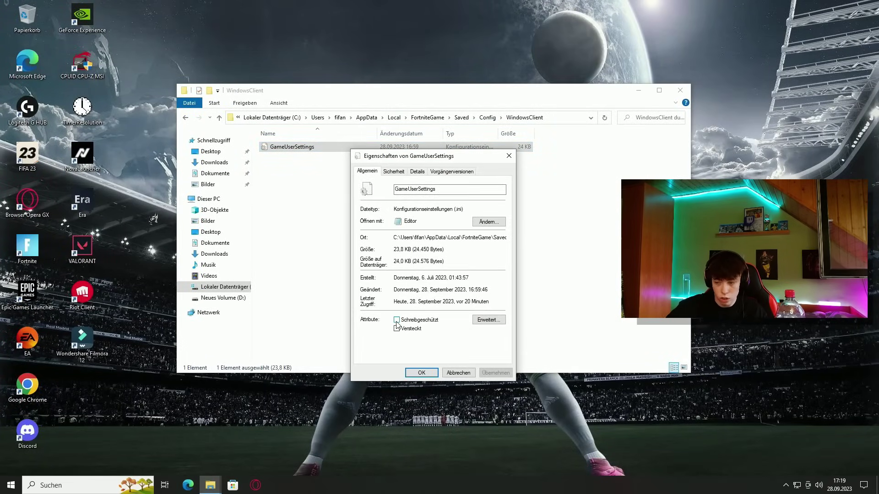
click(422, 373)
right_click(309, 146)
click(339, 308)
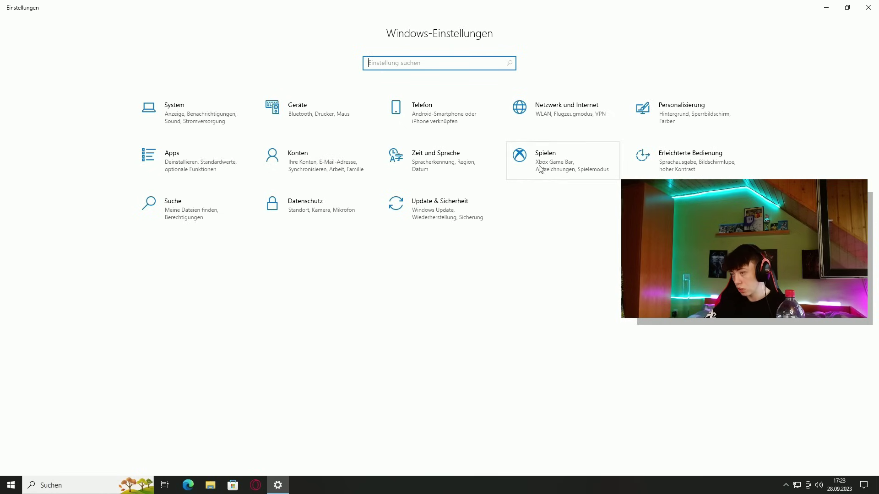
- Review the Xbox Game Bar, Spielmodus, Aufzeichnungen and Xbox-Netzwerk pages in the Spielen settings
click(540, 170)
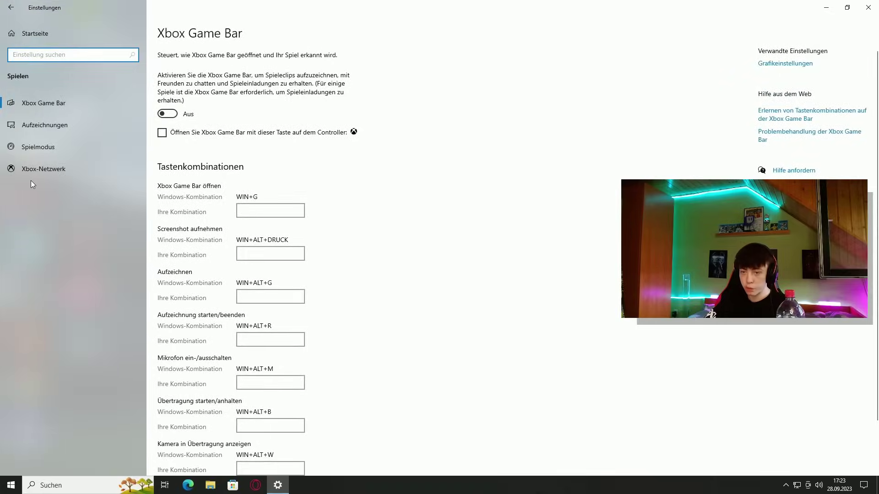
click(32, 149)
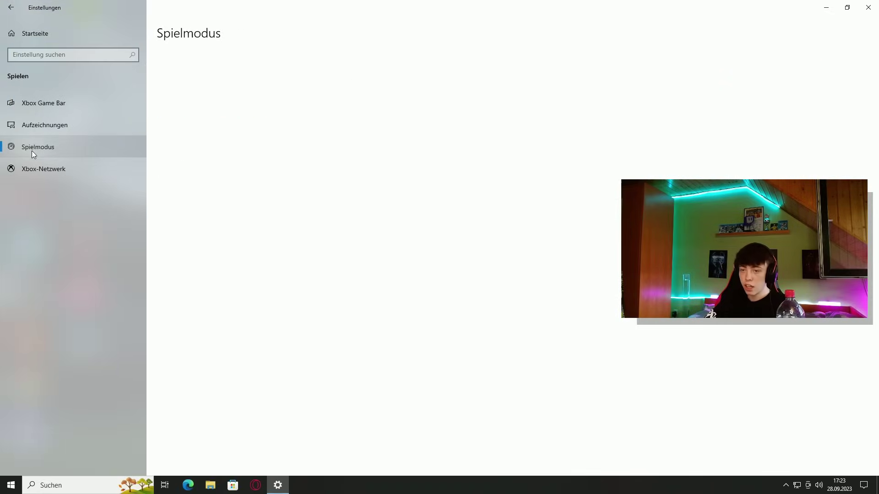
click(86, 109)
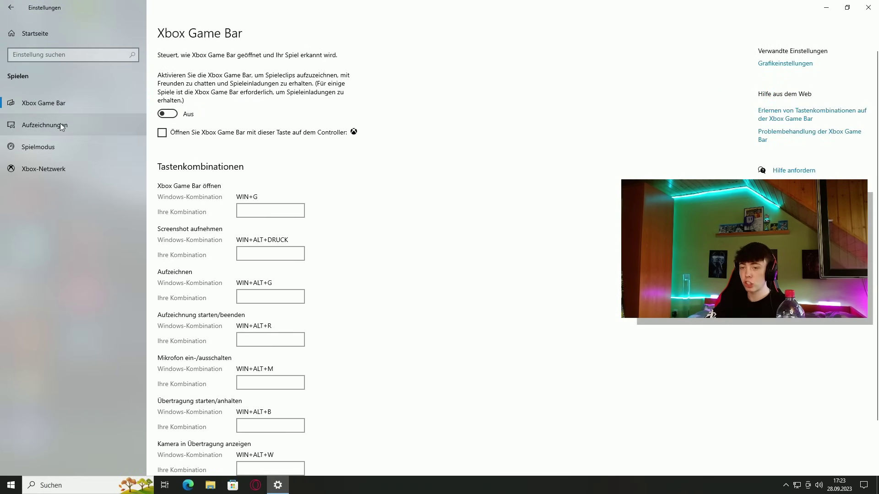
click(74, 122)
click(62, 171)
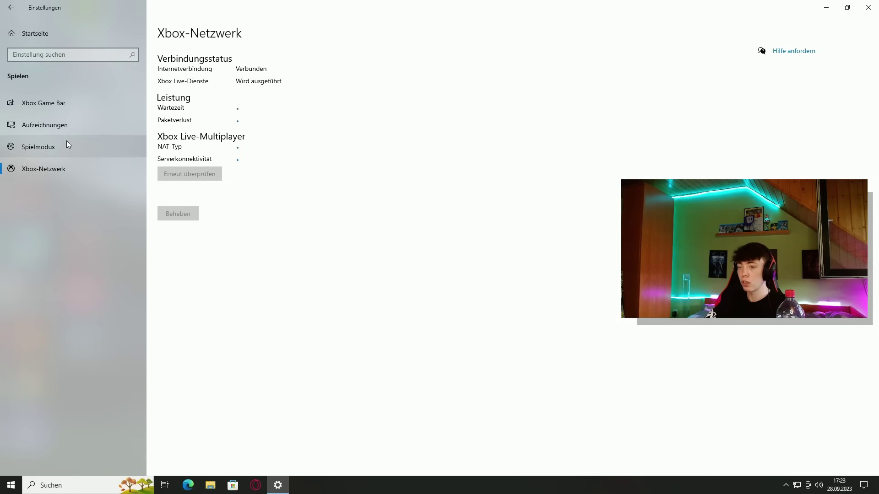
click(61, 103)
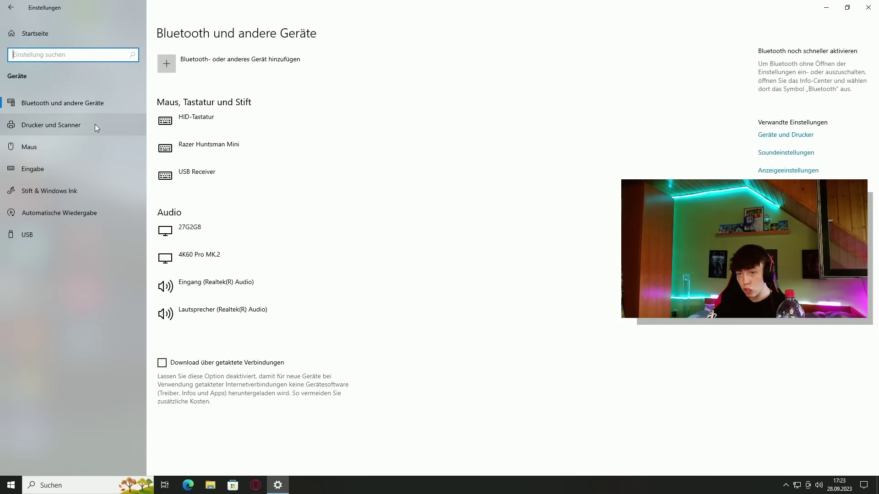
- Go to the Maus page of the Geräte settings, open the additional mouse options and move that dialog clear of the page's edge
click(19, 32)
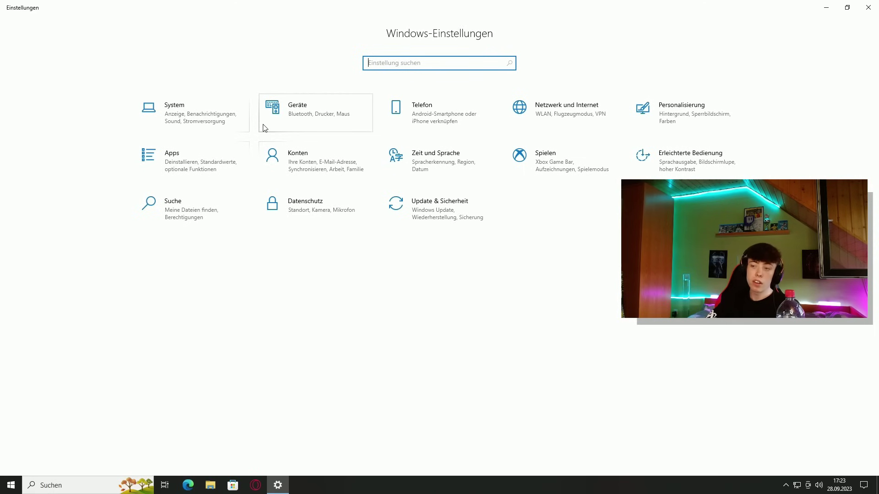
click(295, 121)
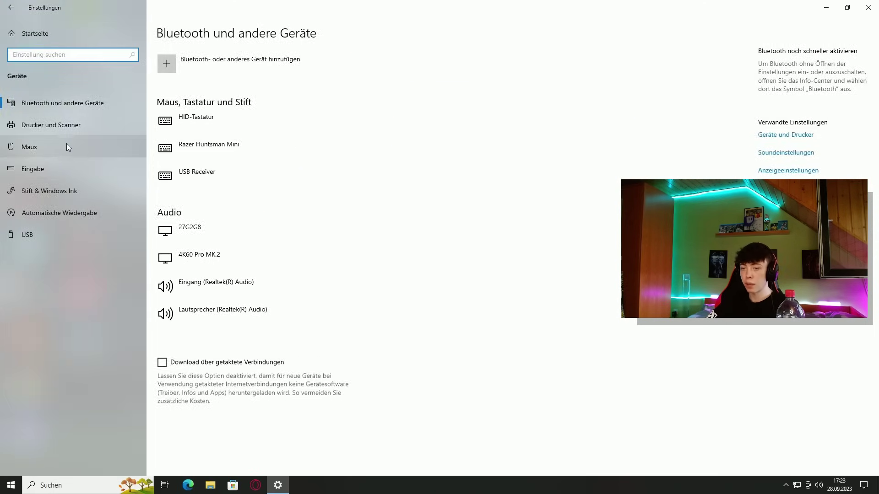
click(53, 153)
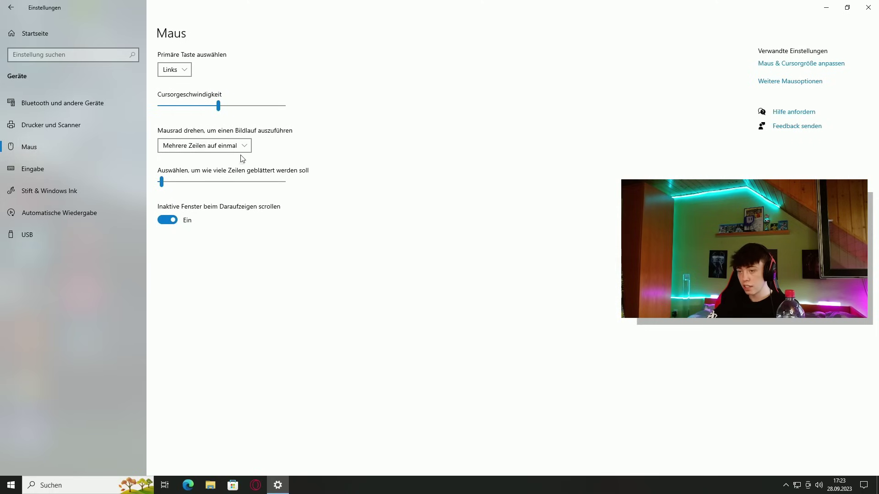
click(777, 86)
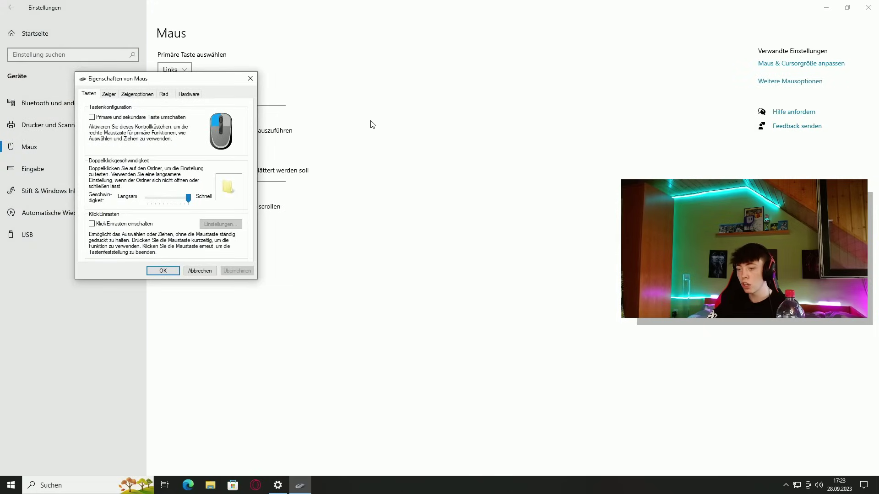
drag(168, 86, 314, 91)
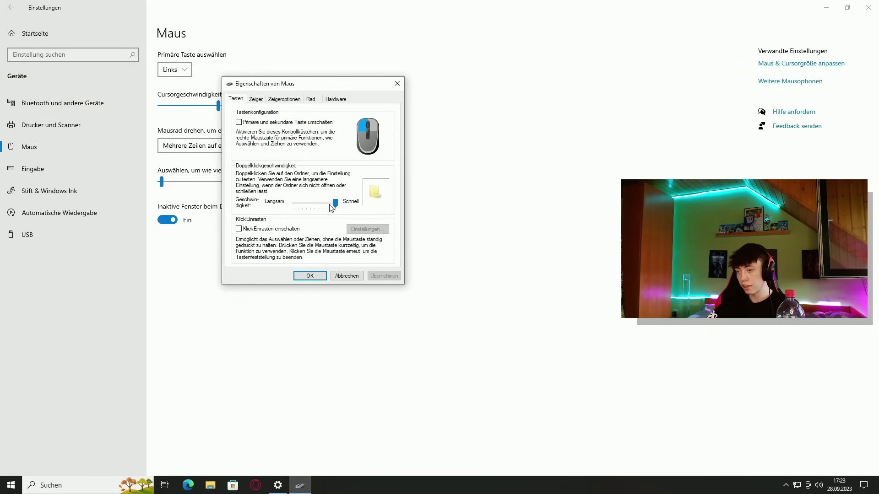
- Examine the button, pointer, pointer-option and wheel settings in the mouse properties, and close the dialog without changes
click(256, 99)
click(277, 101)
click(309, 101)
click(236, 99)
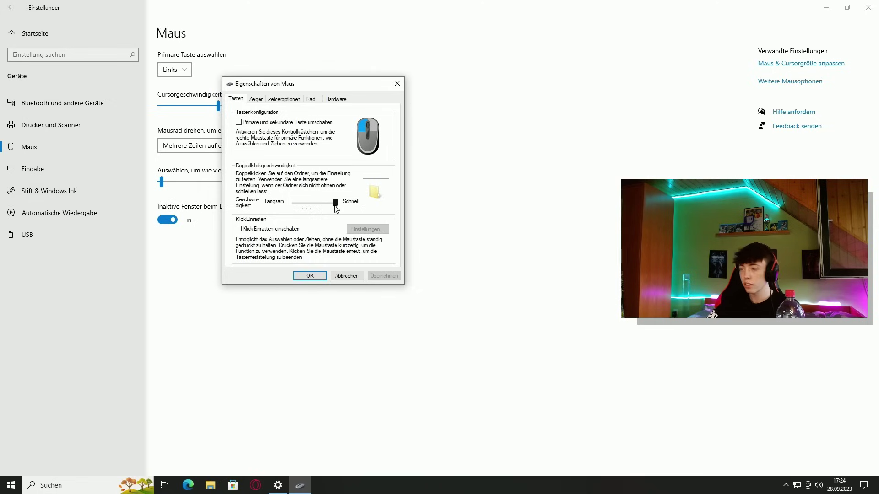
click(258, 102)
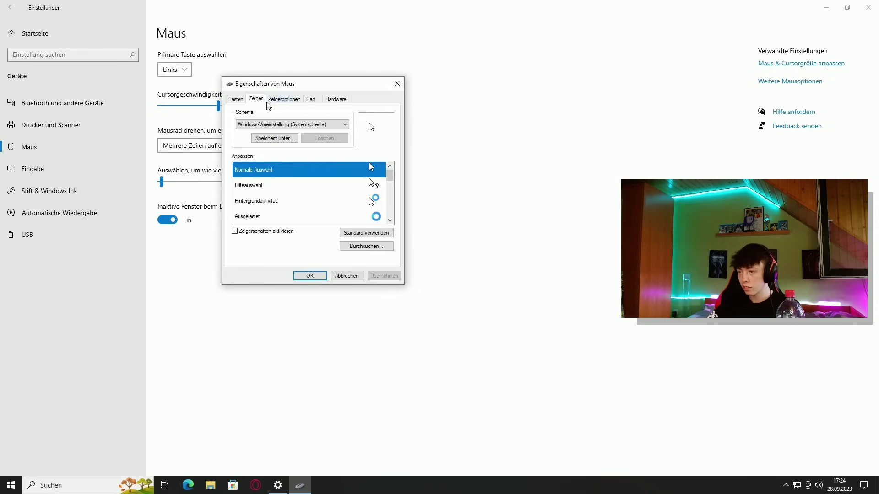
click(268, 102)
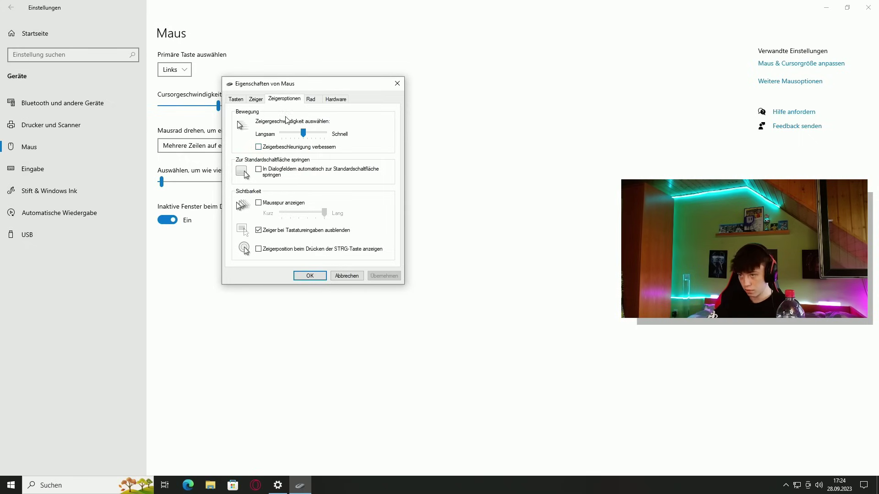
key(Escape)
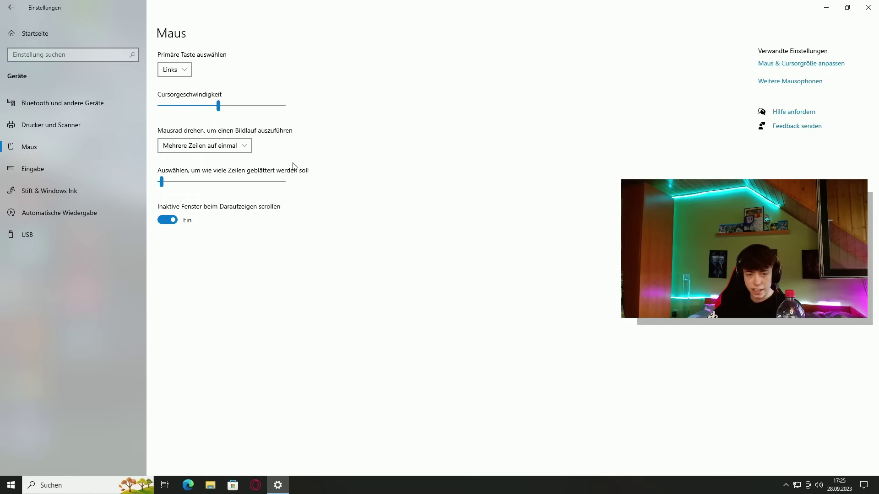
- Examine the spelling, typing and hardware keyboard options on the Eingabe page, and close the Windows settings
click(55, 171)
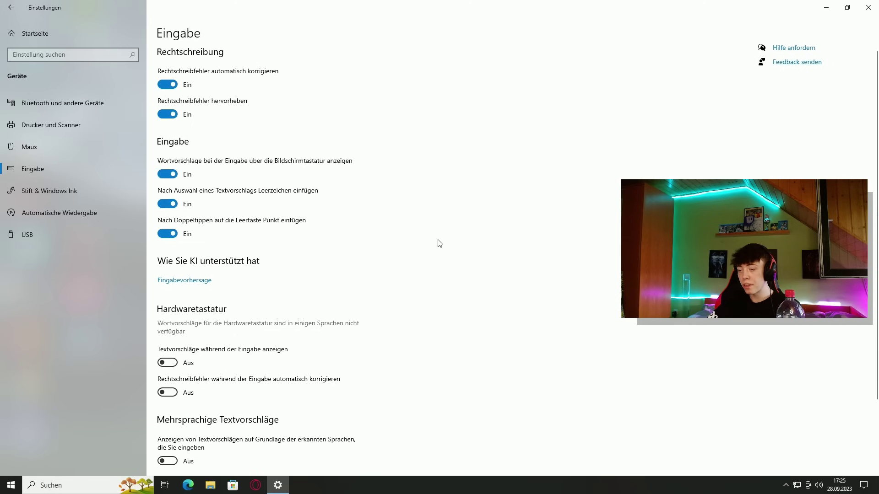
scroll(440, 243, down, 3)
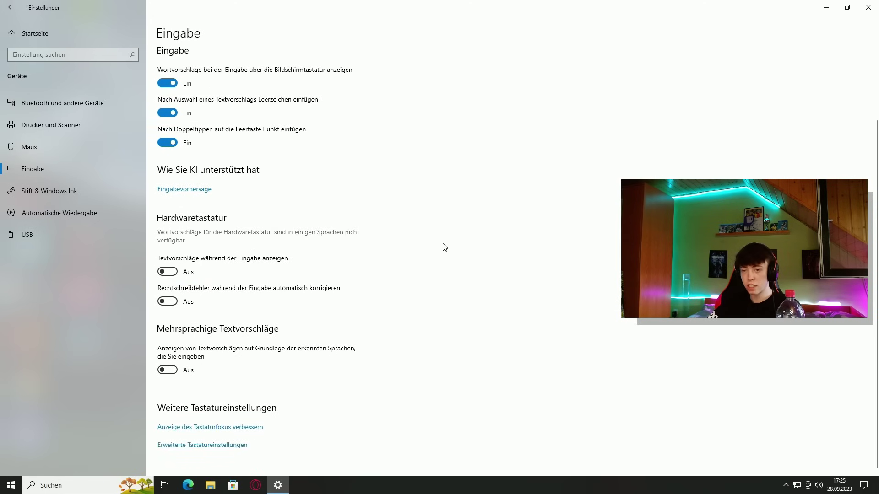
scroll(443, 247, up, 3)
click(869, 7)
- Search Windows for Tastatur, open the keyboard properties and move the dialog towards the middle of the desktop
click(91, 479)
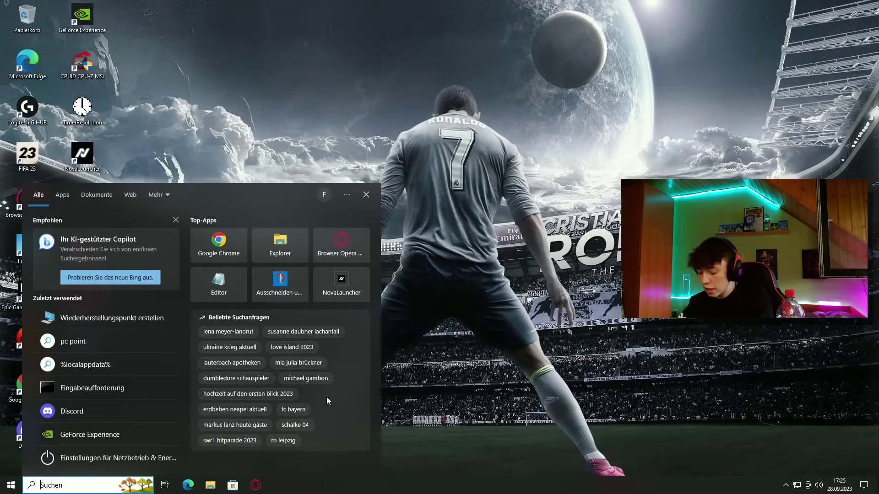
text(tasr)
key(BackSpace)
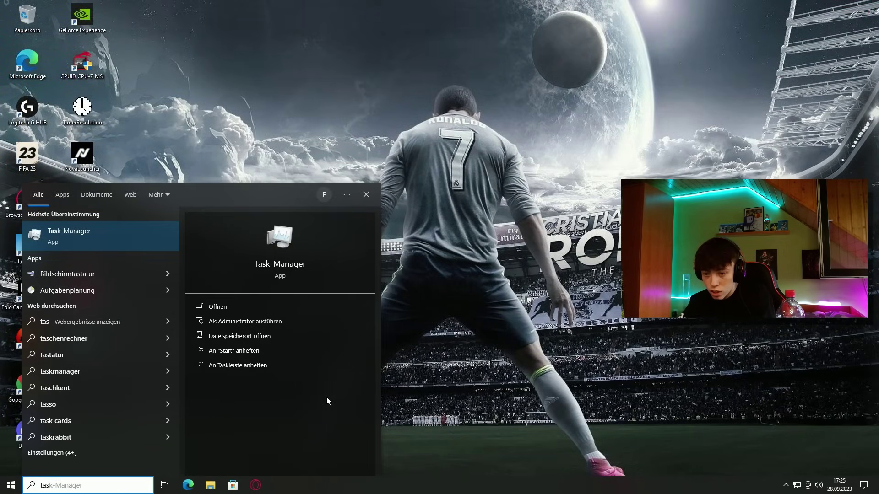
text(tat)
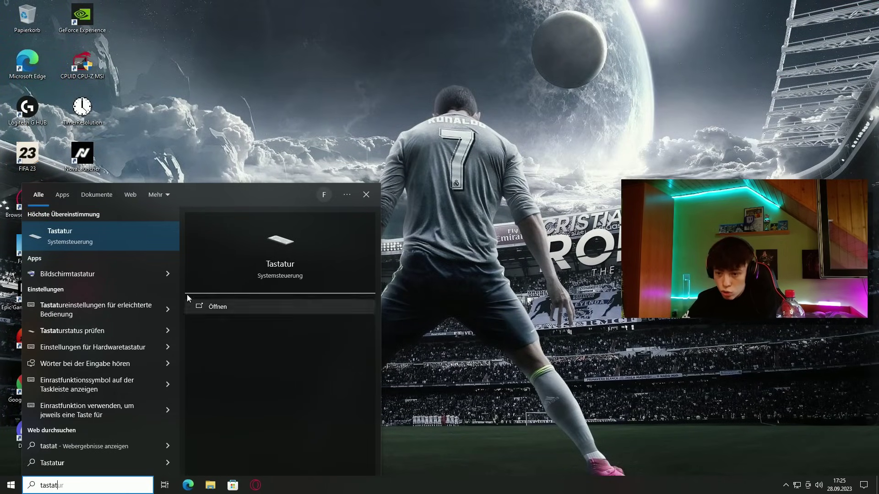
click(90, 235)
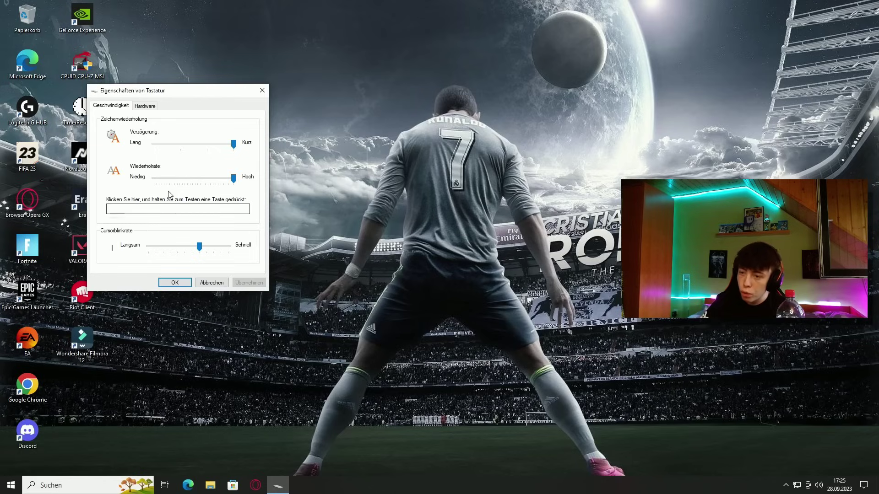
drag(173, 95, 346, 124)
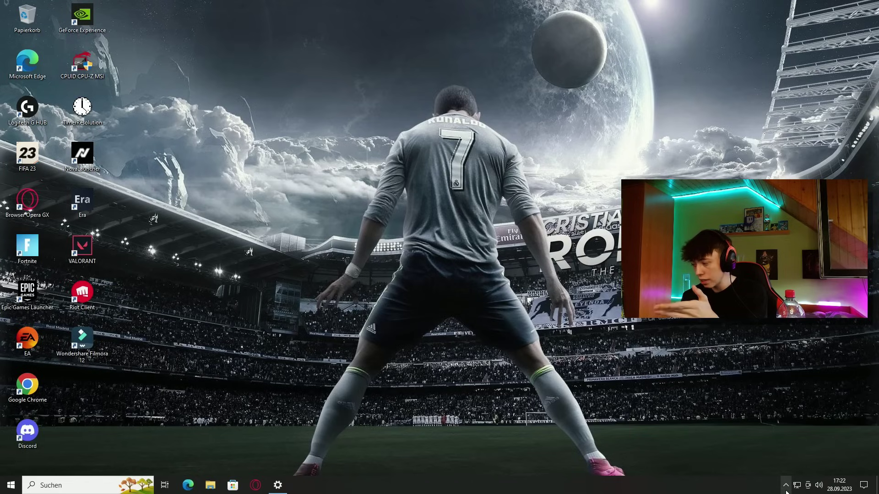
- Check the background programs in the hidden notification icons and the options offered for the NVIDIA icon
click(786, 488)
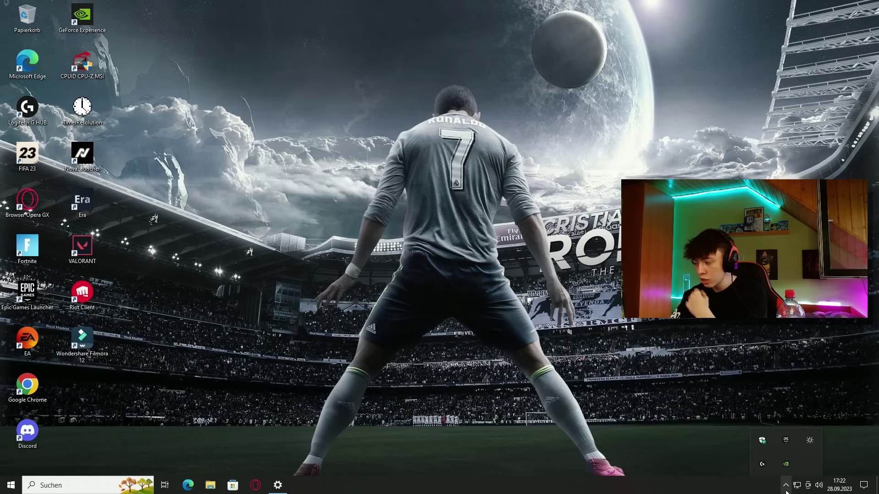
click(782, 464)
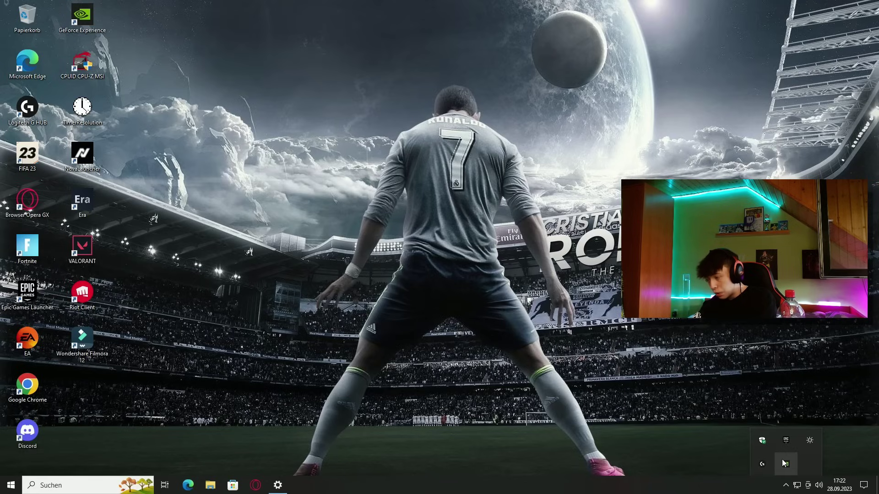
right_click(783, 464)
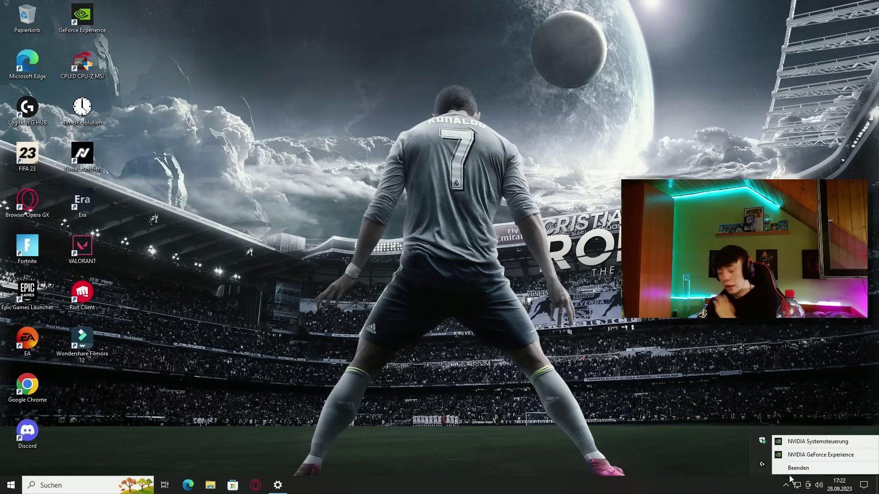
click(786, 487)
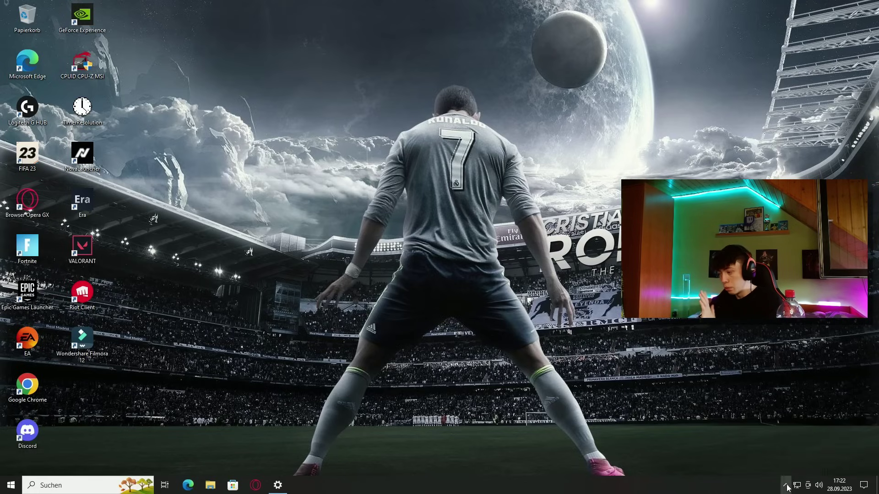
- Open the Autostart page of the Apps settings and examine which programs start at sign-in
click(863, 485)
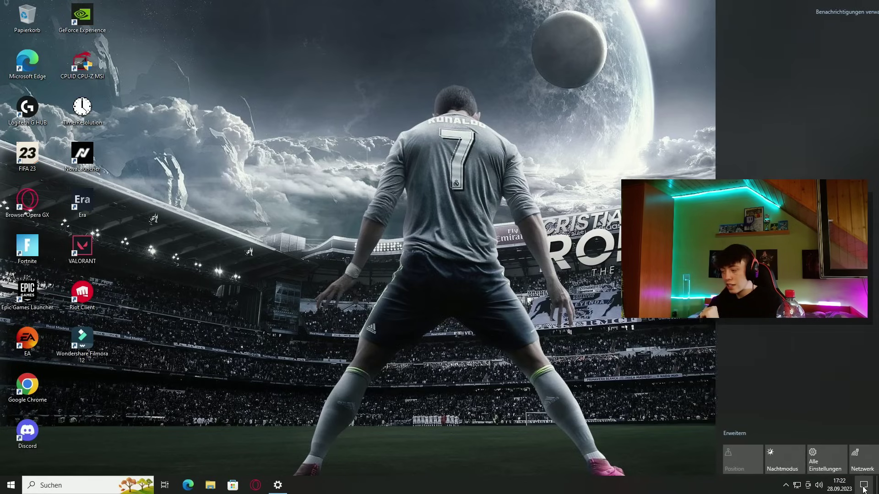
click(811, 458)
click(204, 162)
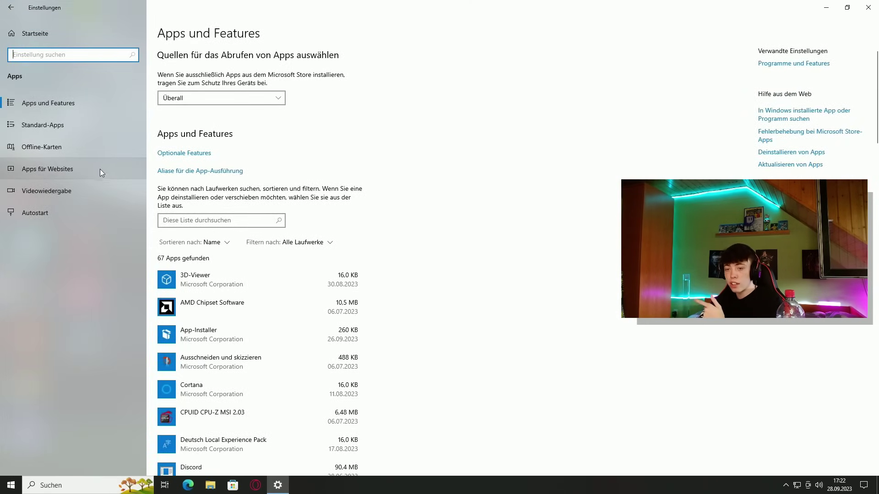
click(51, 218)
scroll(242, 191, down, 2)
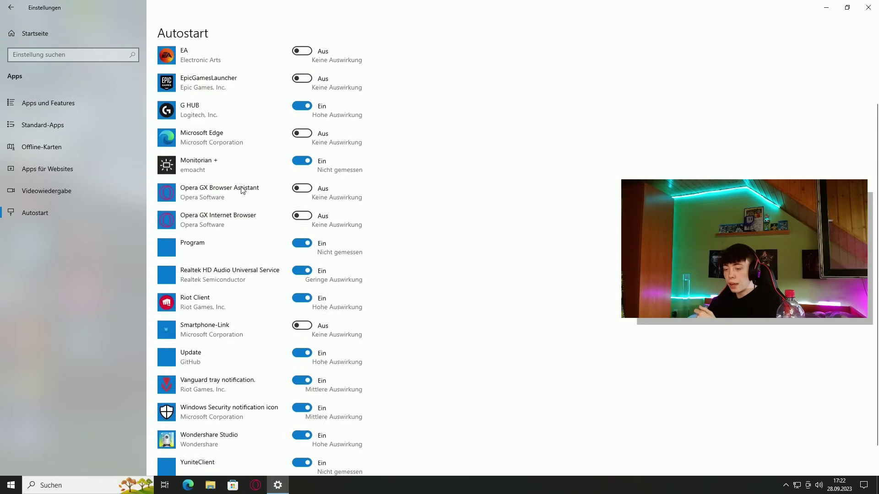
scroll(243, 190, down, 1)
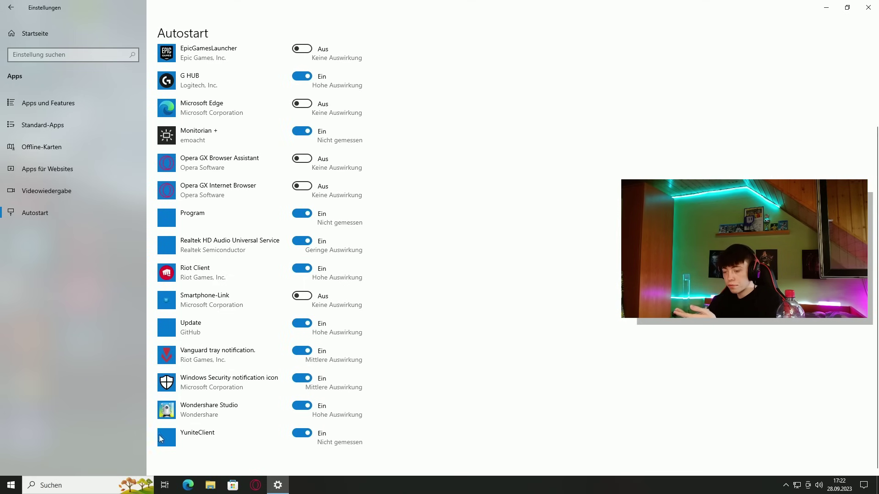
scroll(211, 389, up, 3)
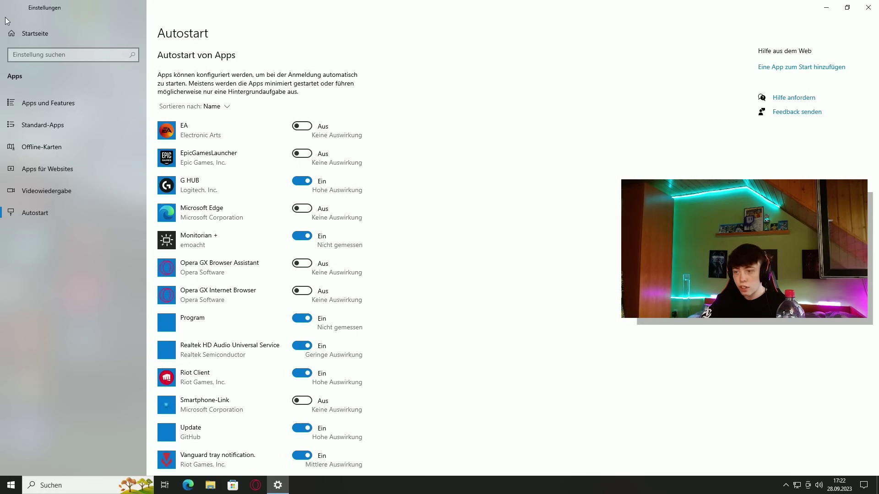
- Return to the settings home page, reopen Apps and review the default programs under Standard-Apps
click(18, 33)
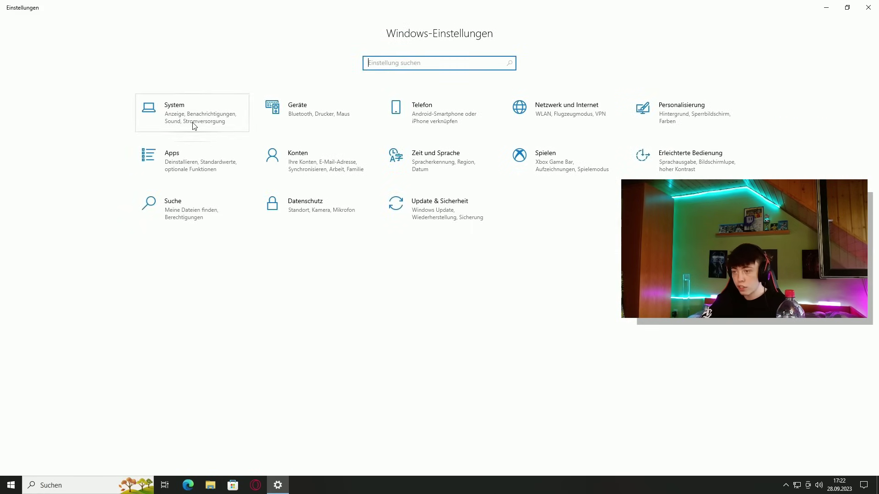
click(197, 156)
click(70, 130)
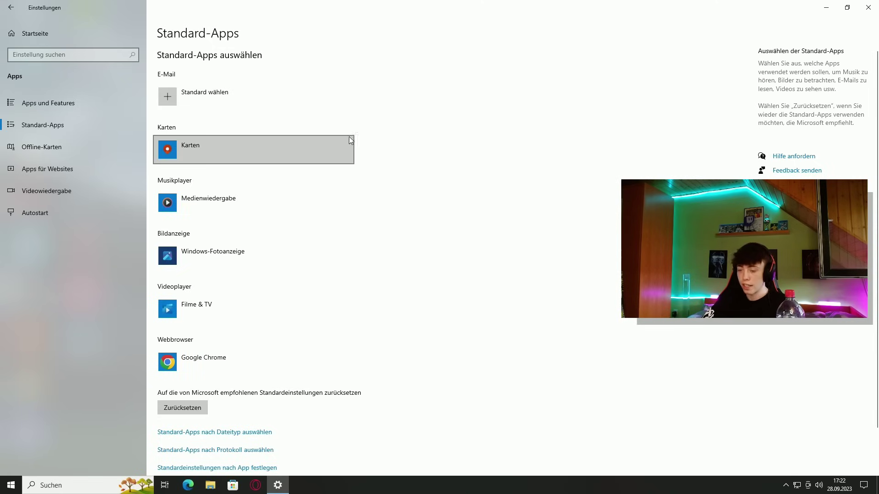
scroll(378, 111, down, 1)
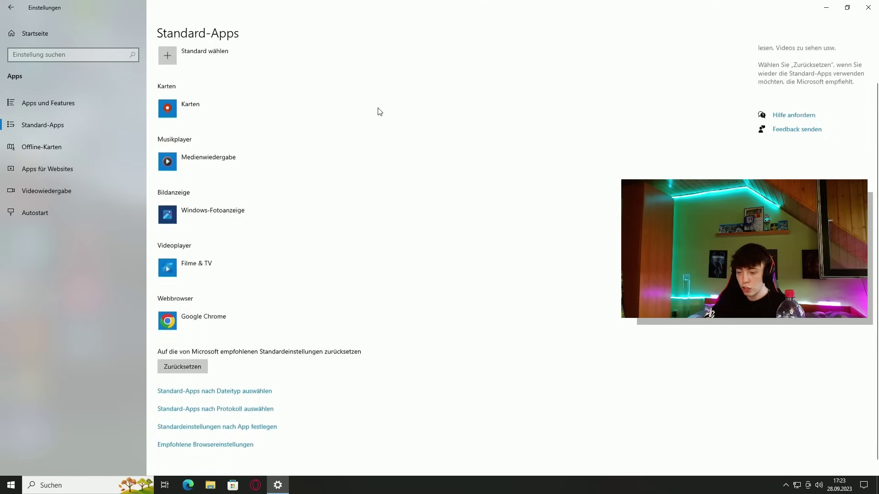
scroll(379, 112, up, 1)
- Look through the complete list of installed programs under Apps und Features
click(48, 103)
scroll(255, 197, down, 15)
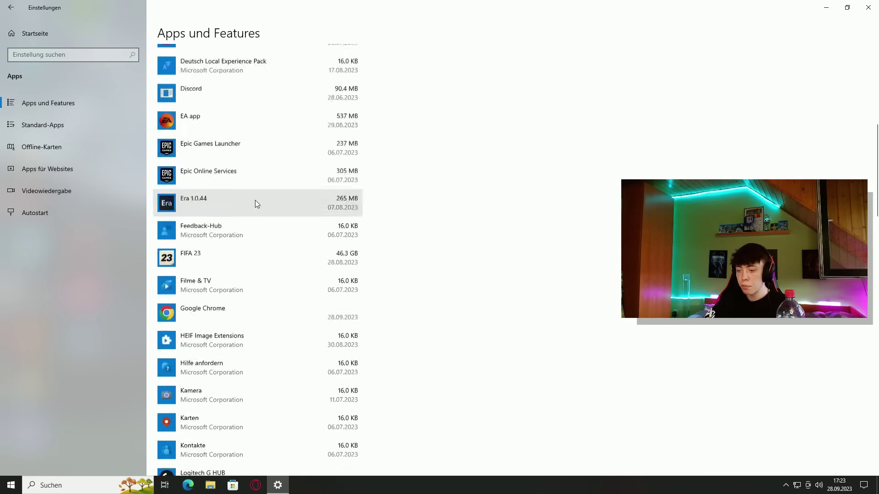
scroll(261, 182, down, 12)
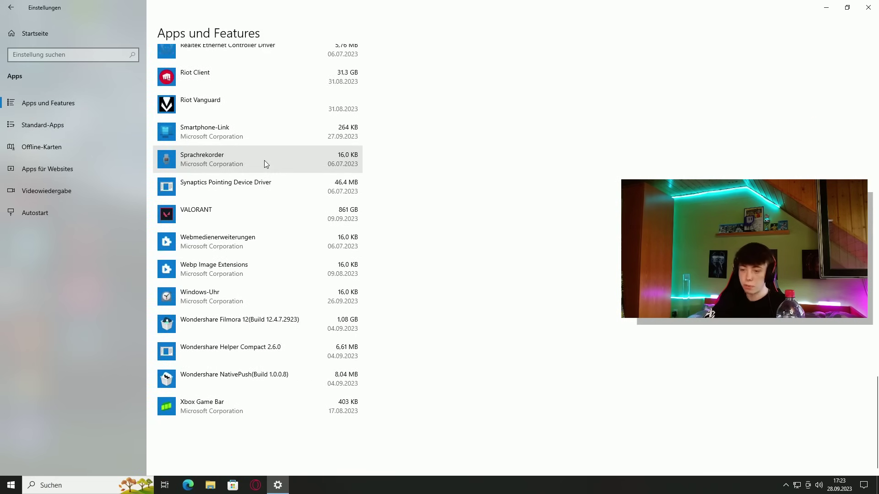
scroll(284, 147, up, 15)
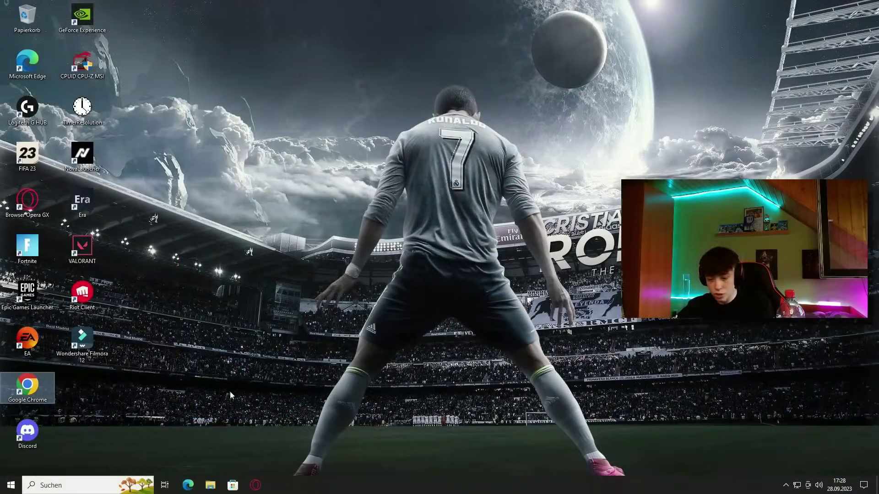
- Search Windows for regedit and open the Registry Editor
key(super)
text(r)
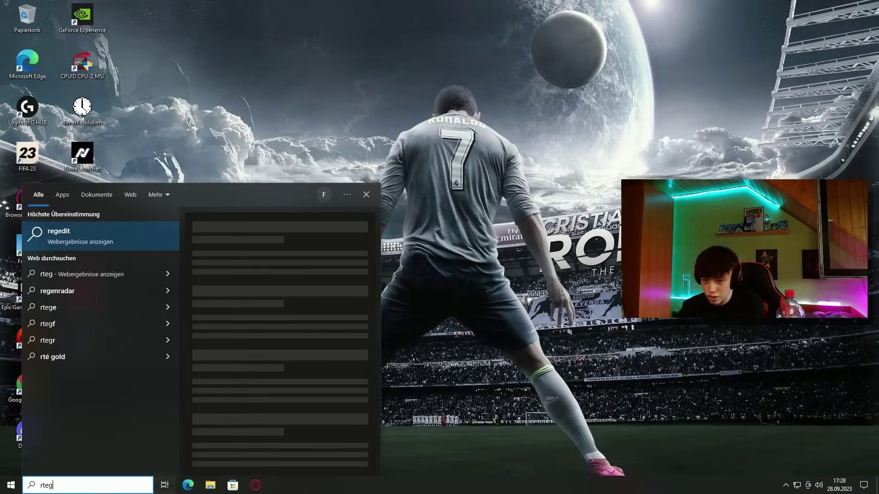
click(89, 238)
click(376, 300)
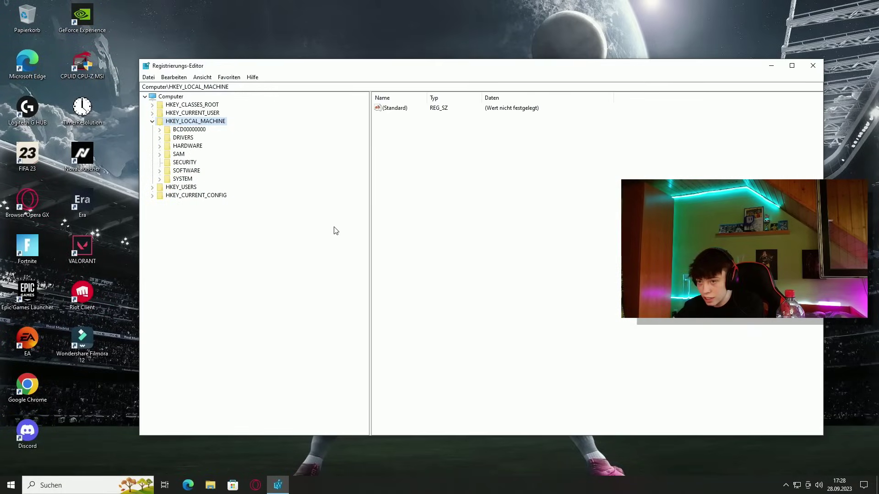
- Look into the DRIVERS, HARDWARE and SAM keys under HKEY_LOCAL_MACHINE, and collapse the whole branch
click(187, 138)
click(188, 145)
double_click(179, 155)
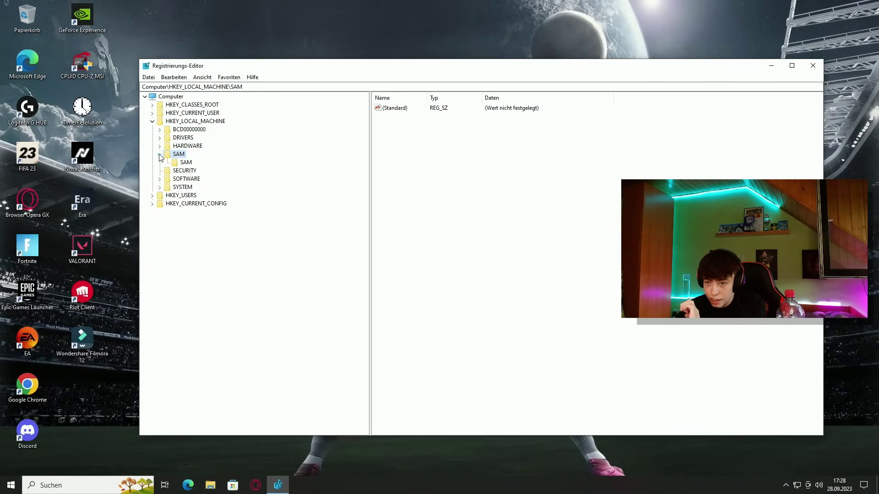
click(159, 154)
click(159, 146)
click(159, 146)
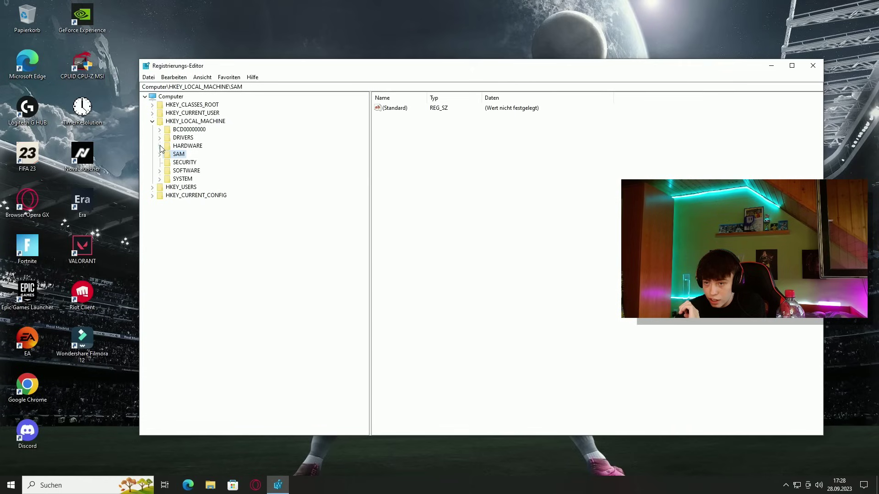
click(159, 146)
click(160, 146)
click(160, 138)
click(160, 138)
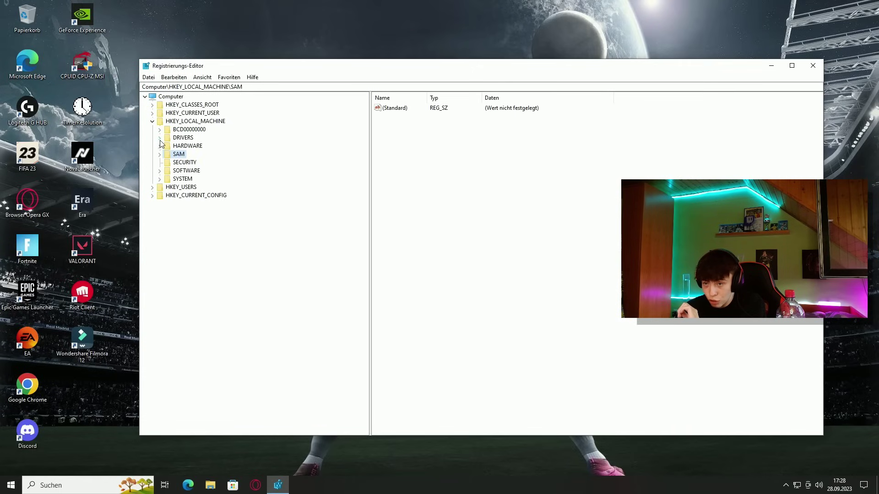
click(152, 121)
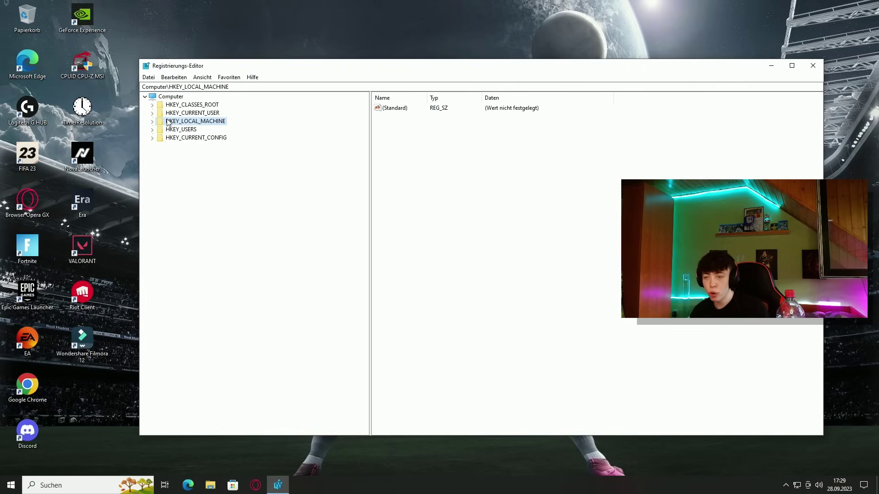